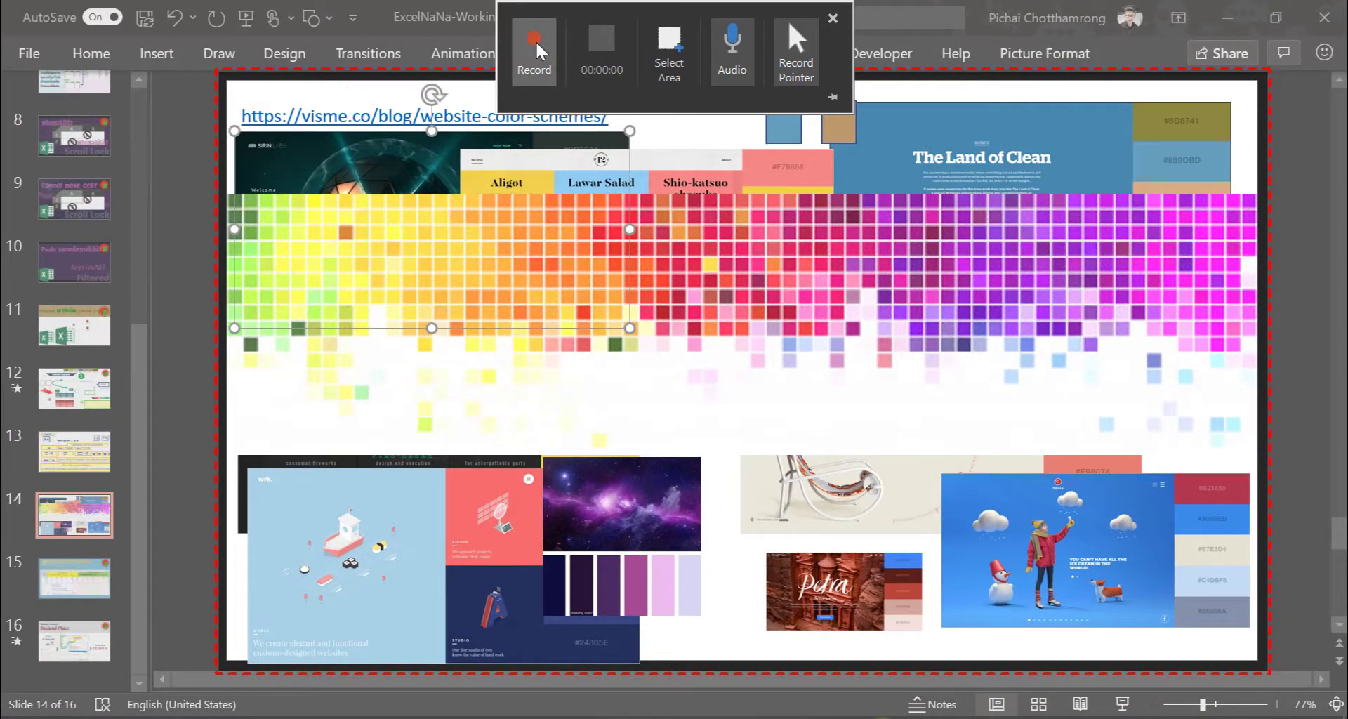
Start recording the selected screen area and browse the ExcelNaNa-Working2020 slides back to slide 4
click(535, 40)
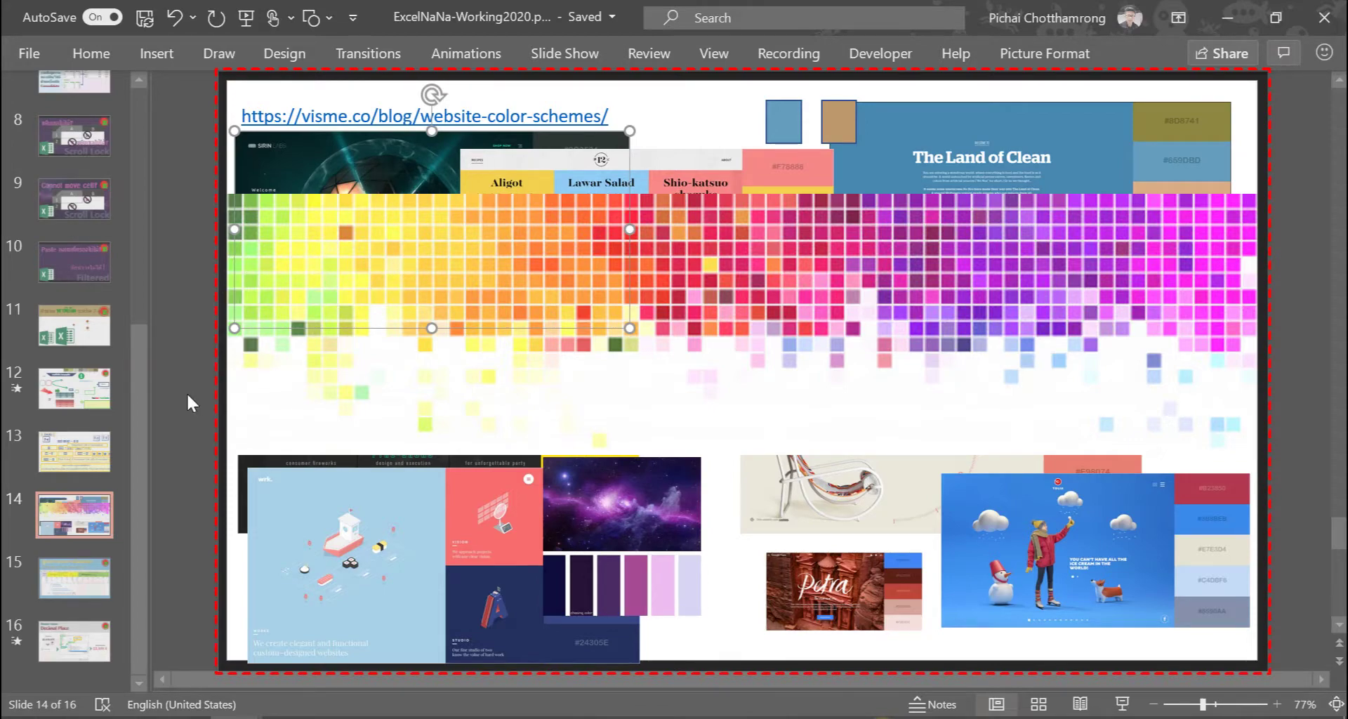
scroll(186, 392, up, 10)
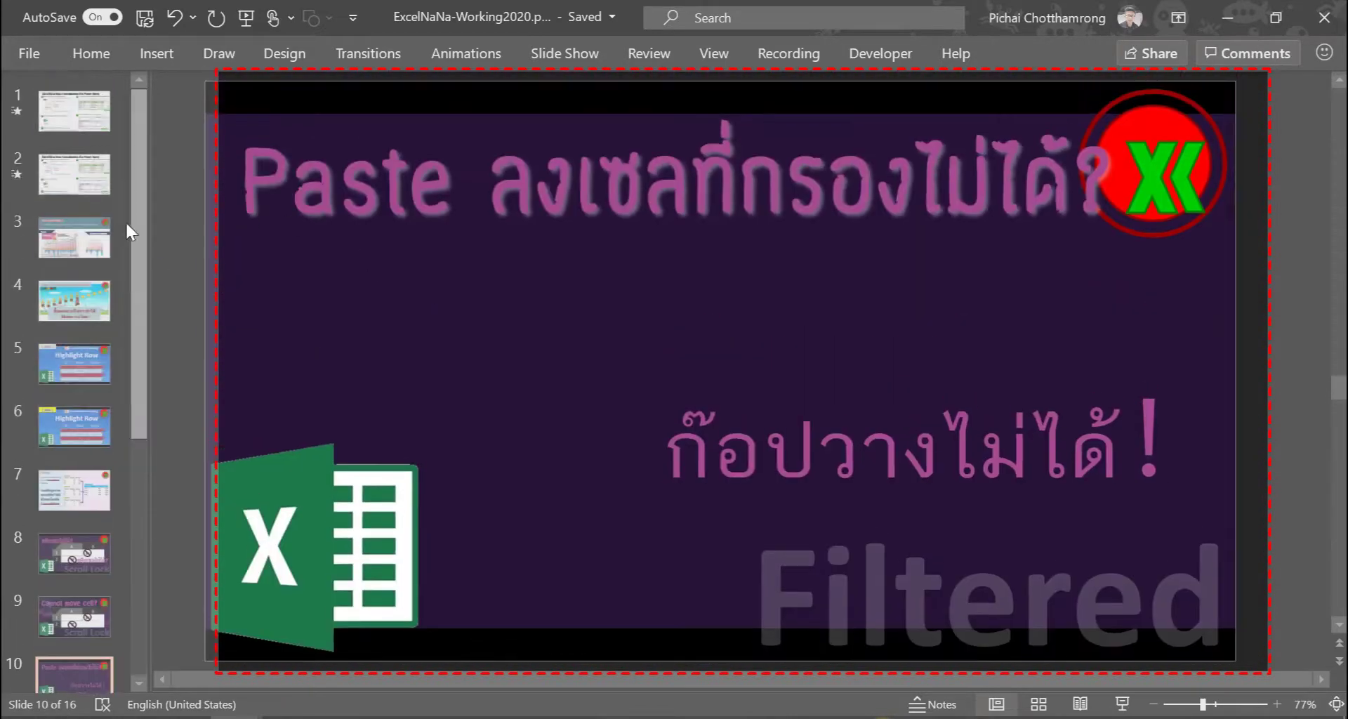
scroll(126, 225, up, 10)
click(74, 110)
scroll(1295, 421, down, 5)
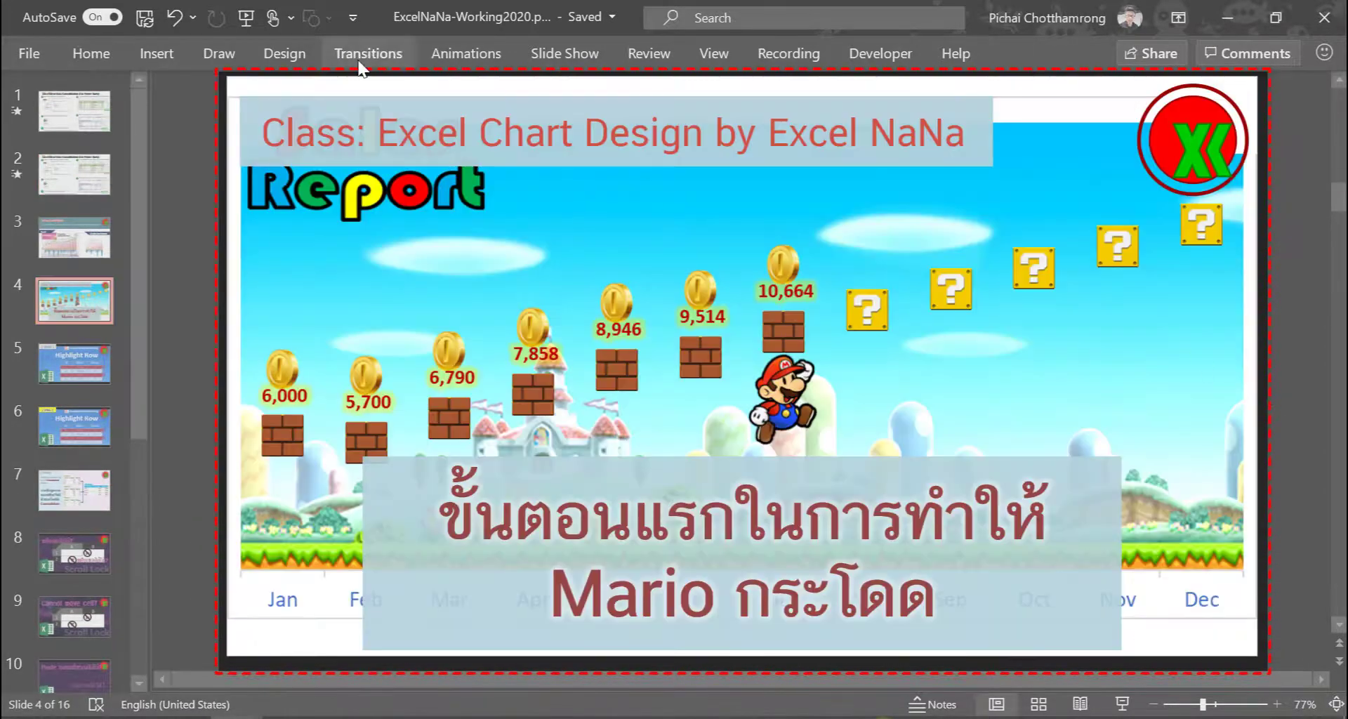
Reposition the class title box and the Mario chart picture on slide 4, and stop the screen recording
drag(504, 114, 917, 314)
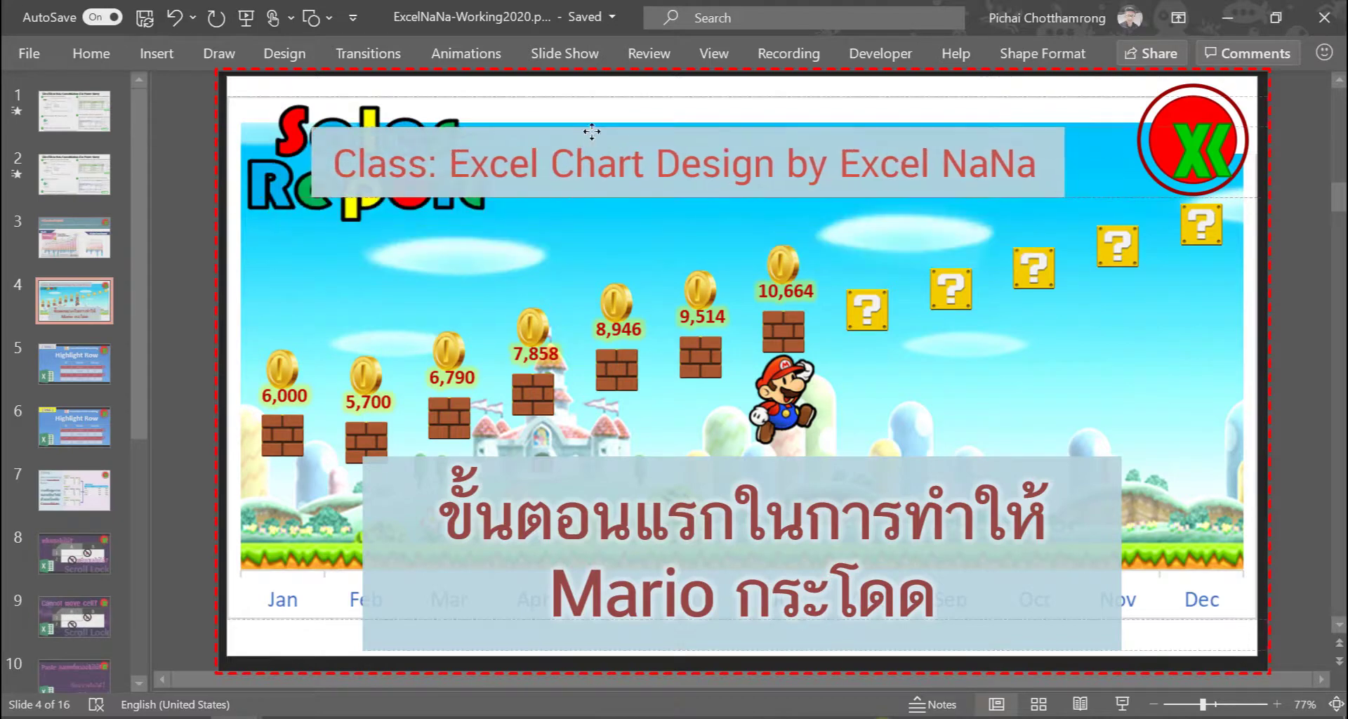
click(793, 274)
drag(794, 273, 789, 272)
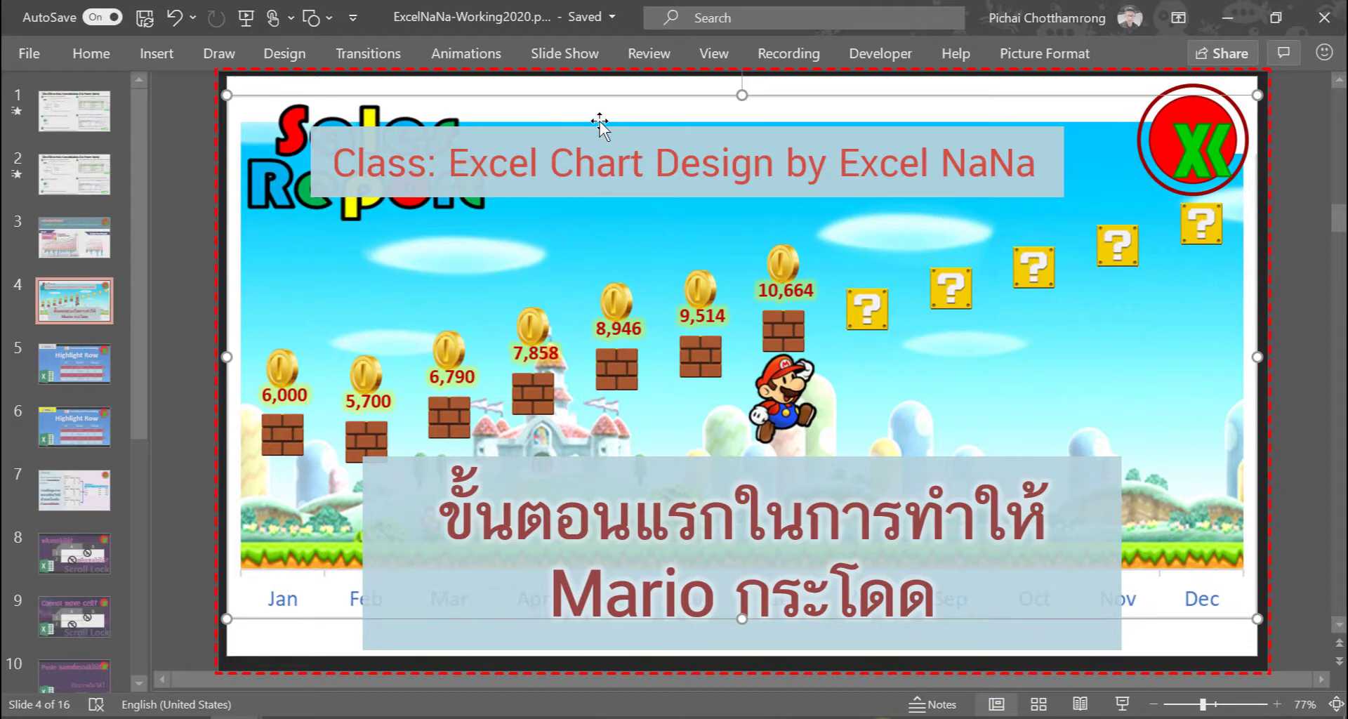
mouse_move(579, 7)
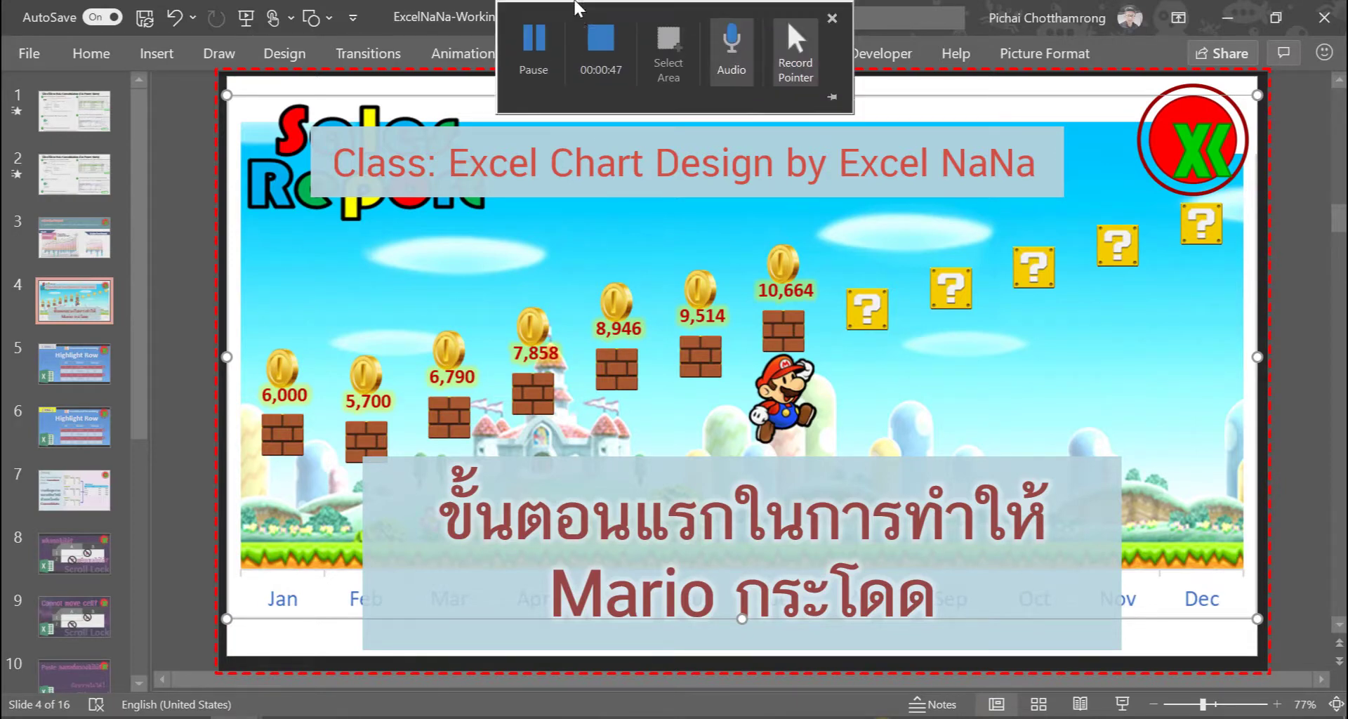
click(601, 45)
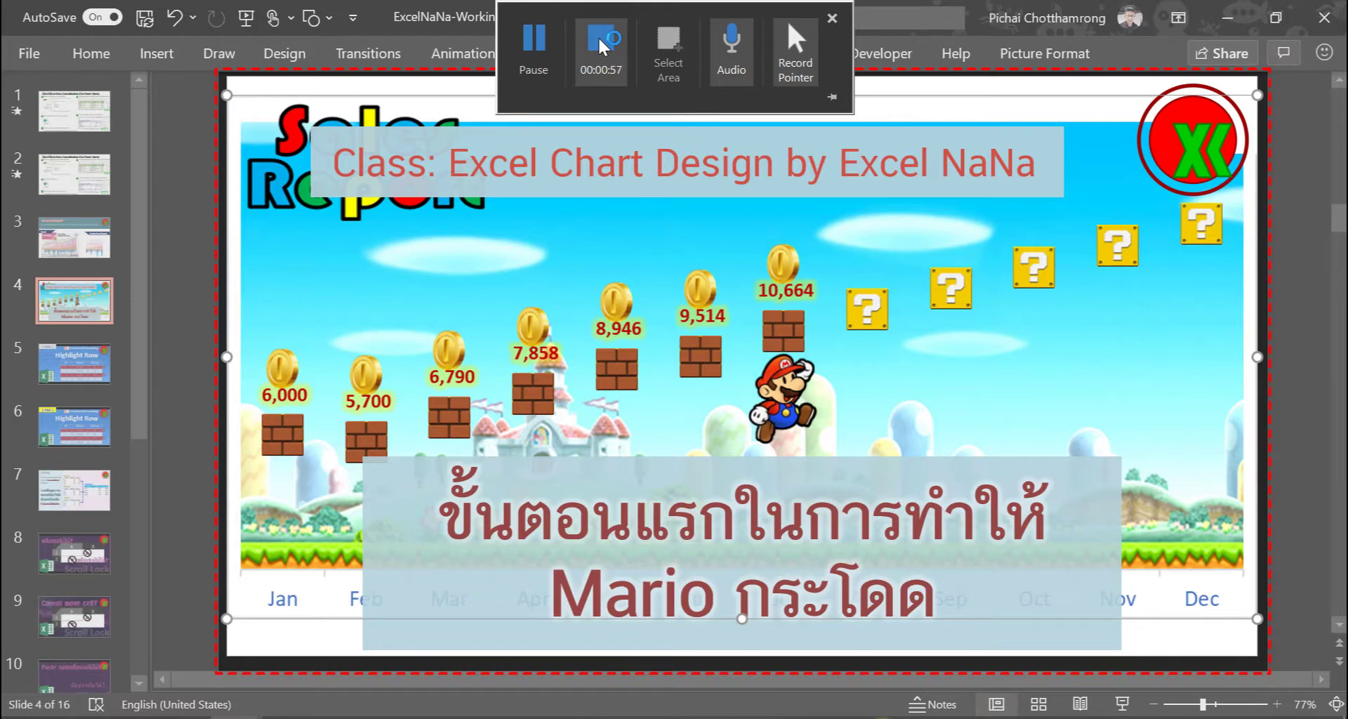
click(602, 46)
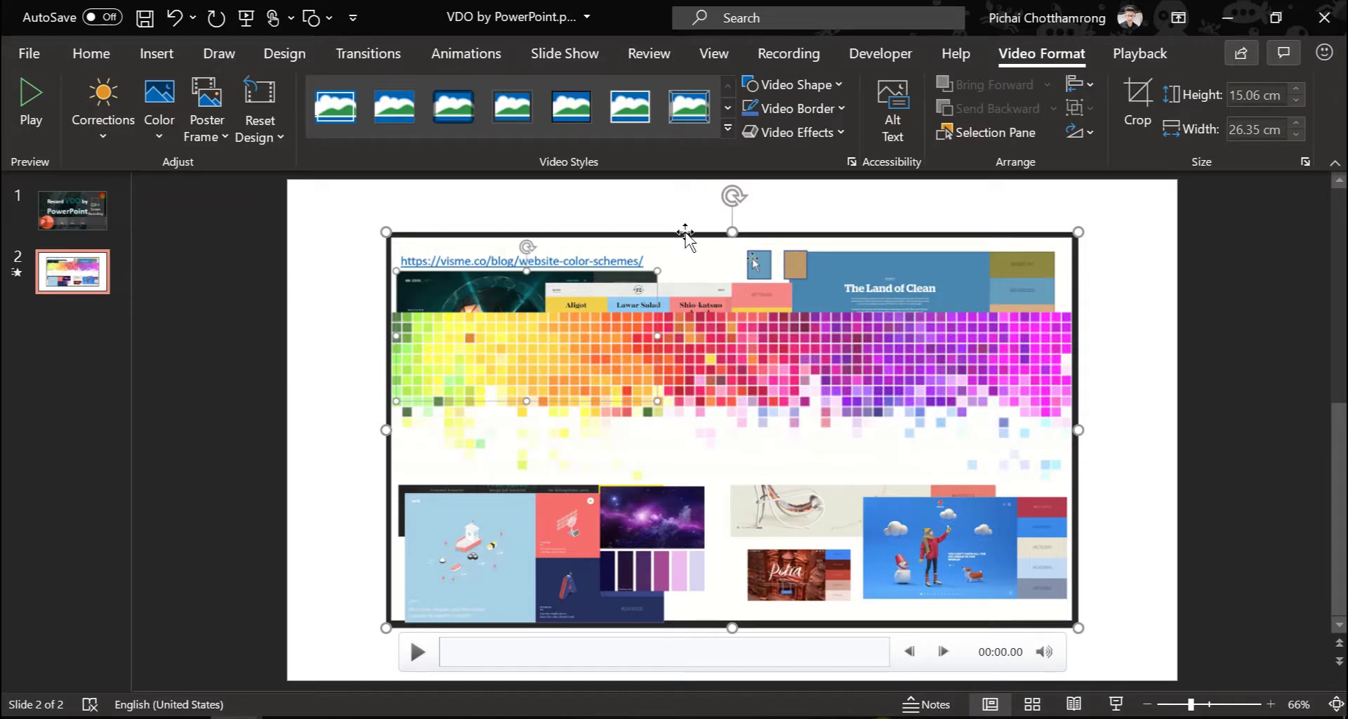
Nudge the inserted screen recording slightly left on slide 2 and play part of it
mouse_move(641, 311)
mouse_down()
mouse_move(532, 314)
mouse_move(577, 350)
mouse_move(693, 372)
mouse_move(716, 330)
mouse_move(649, 298)
mouse_move(638, 309)
mouse_up()
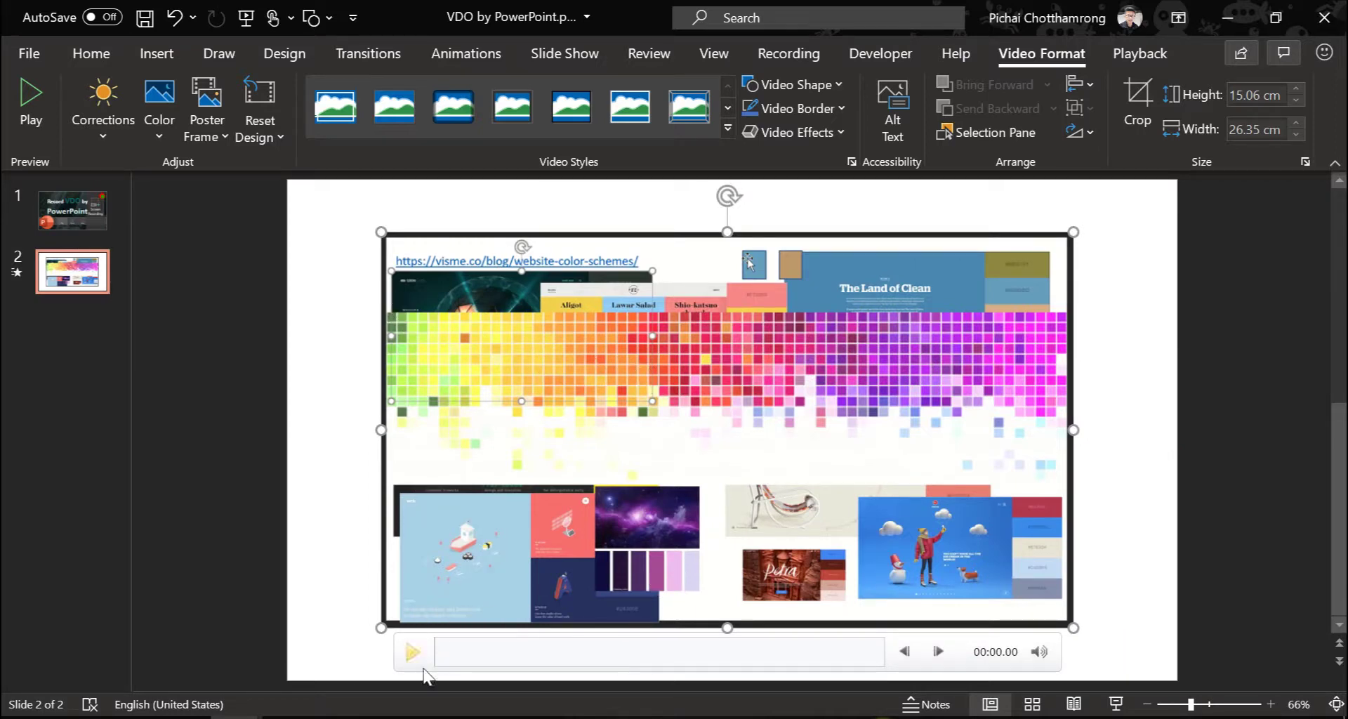
click(409, 653)
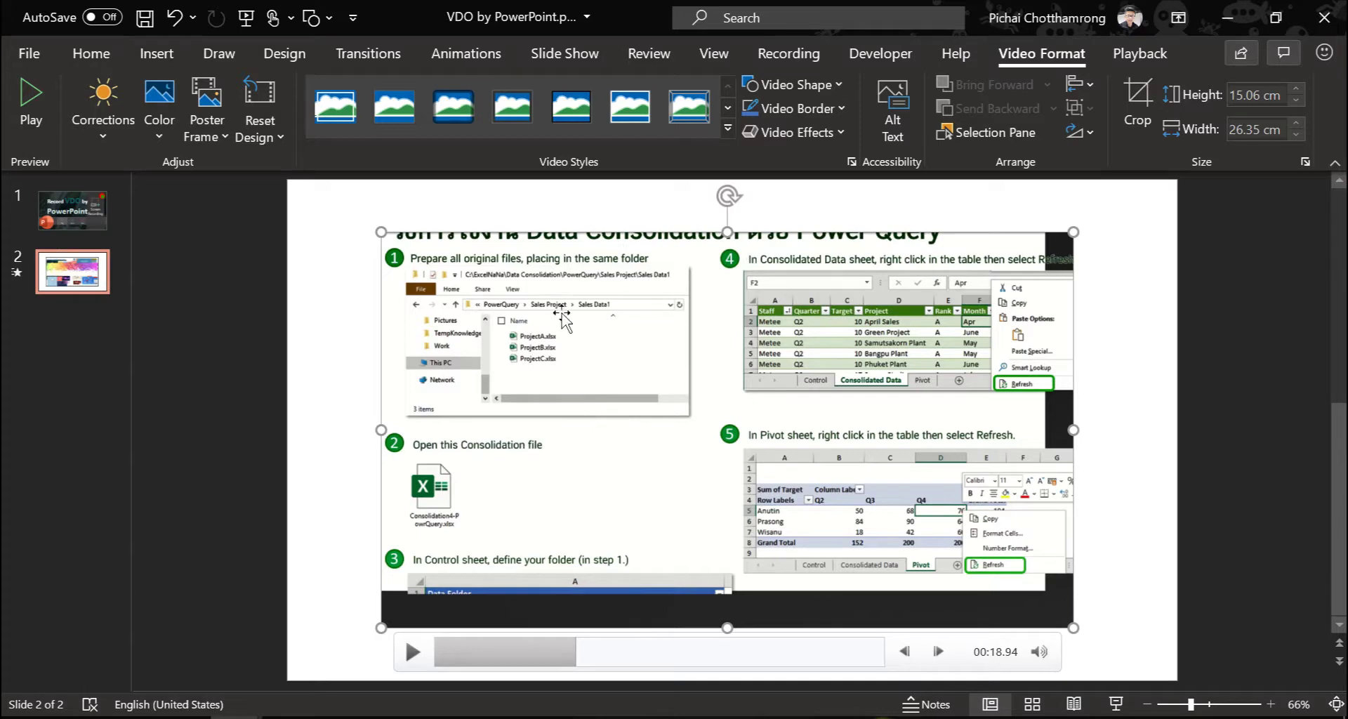
Apply the Play animation to the video and set it to start With Previous
click(467, 55)
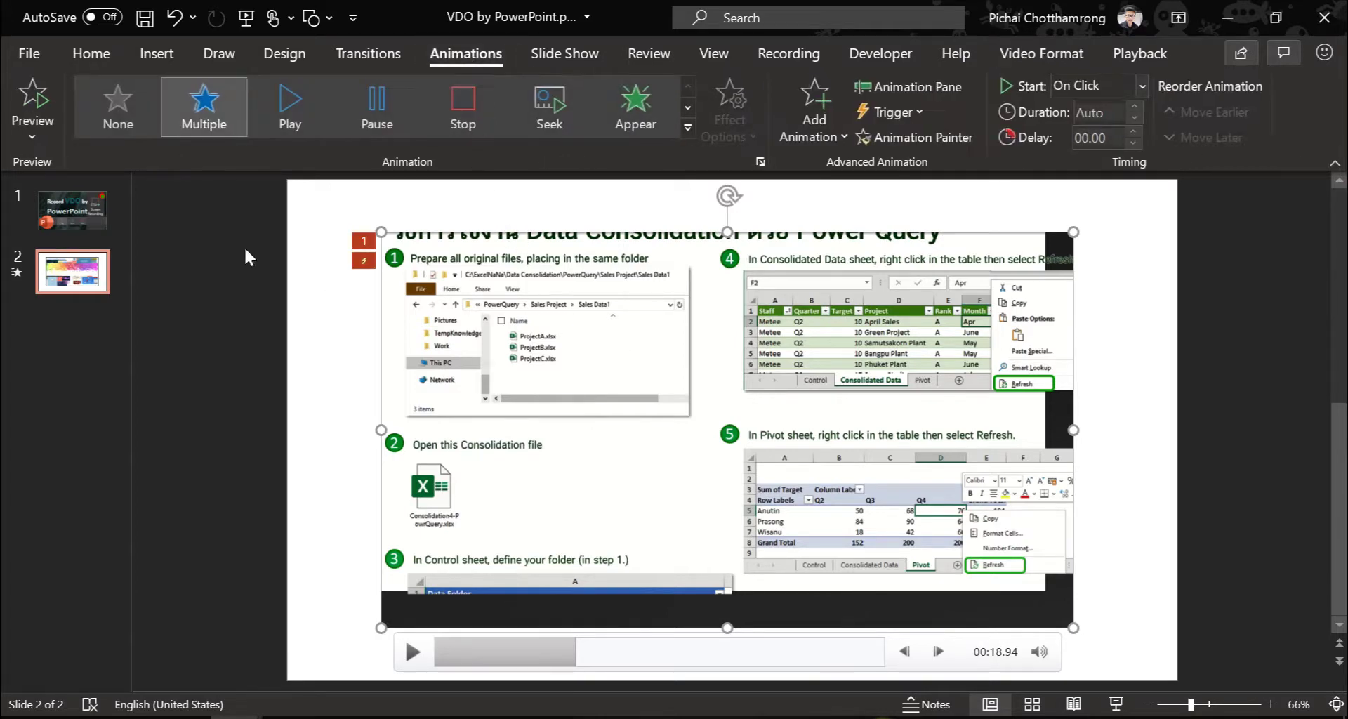
click(284, 121)
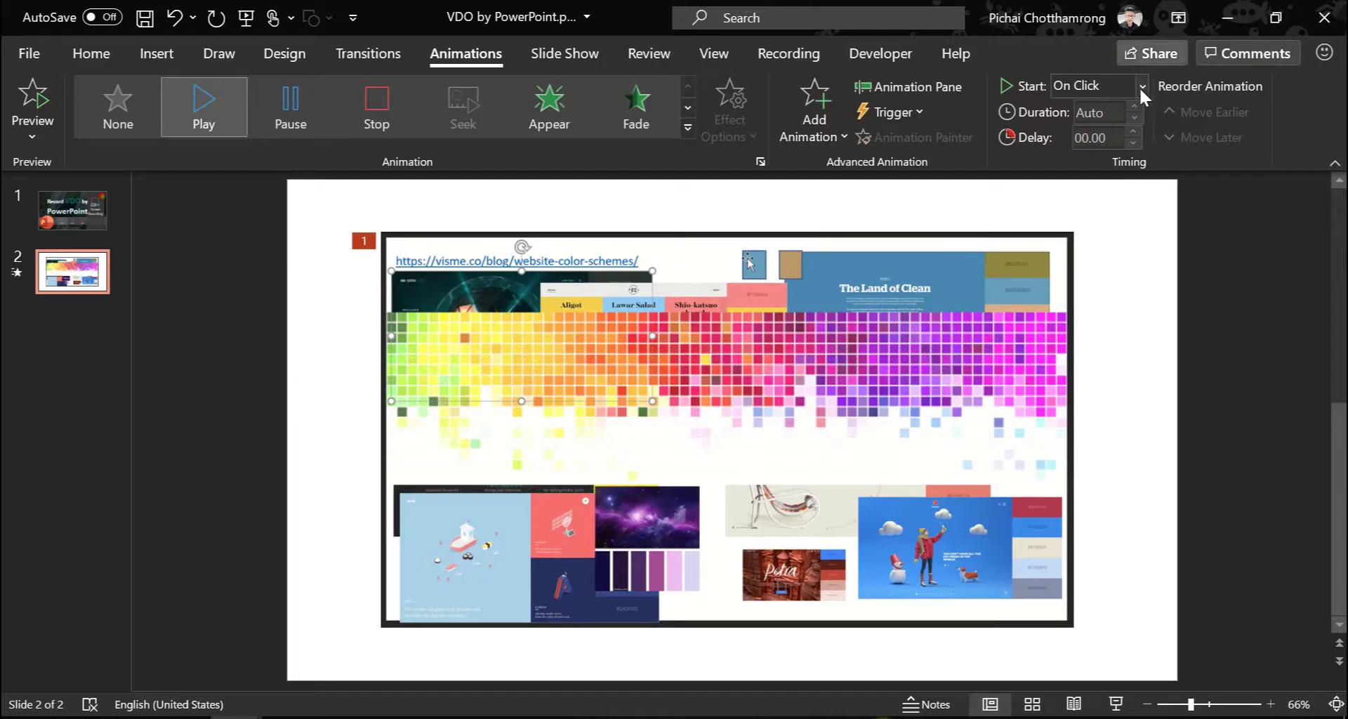
click(1141, 87)
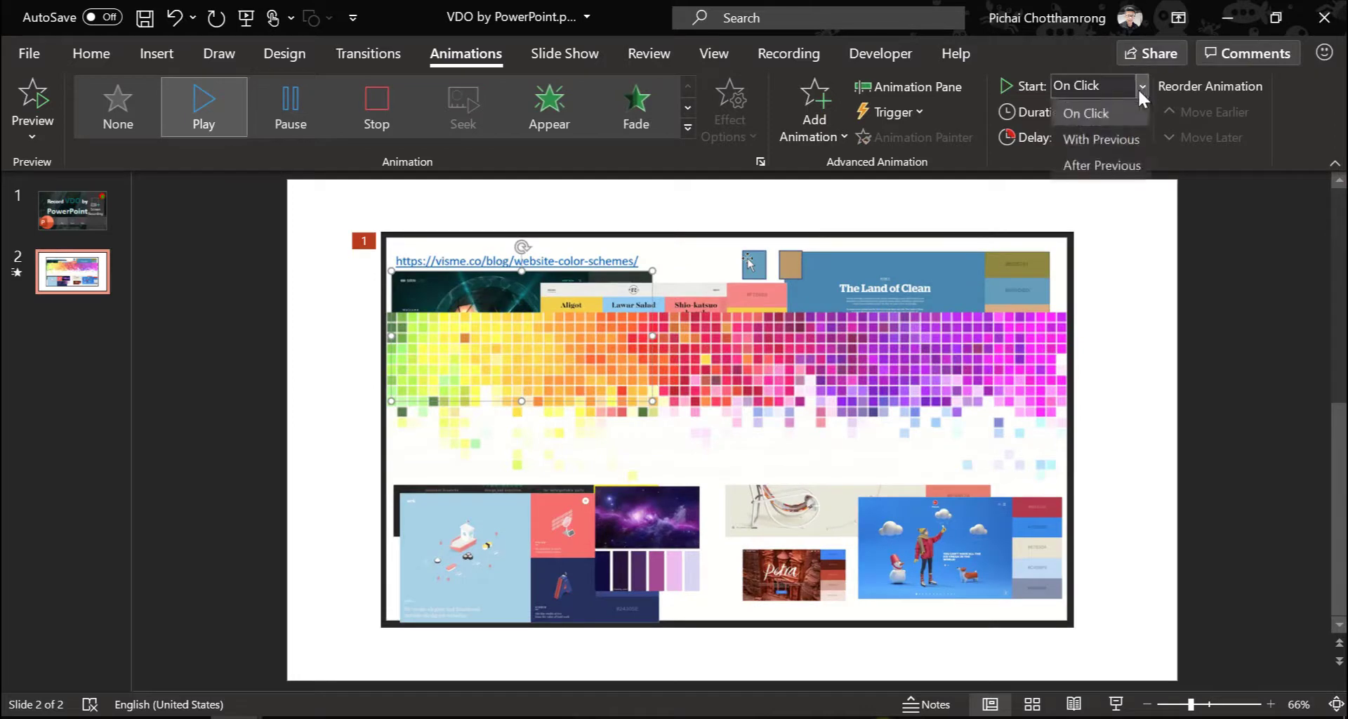
click(1122, 139)
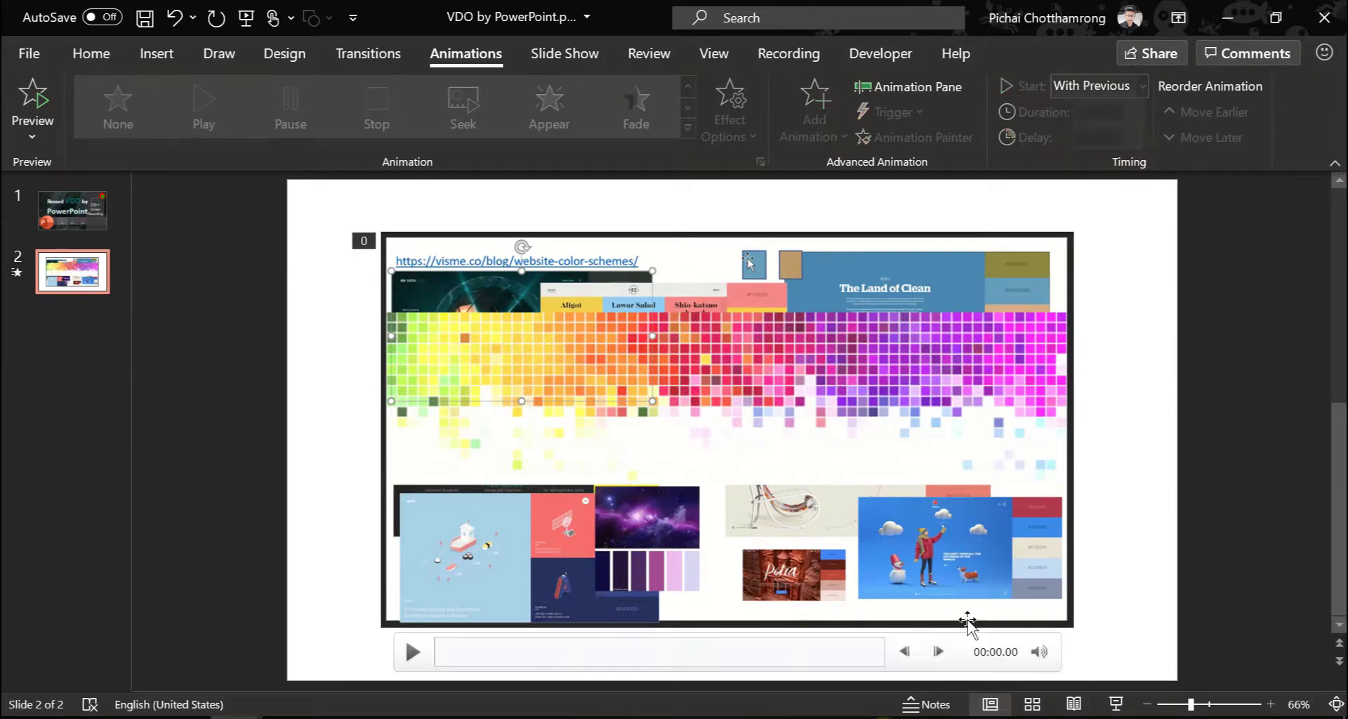
Run the slide show from slide 2 to check the video's automatic playback, and exit it
click(1116, 704)
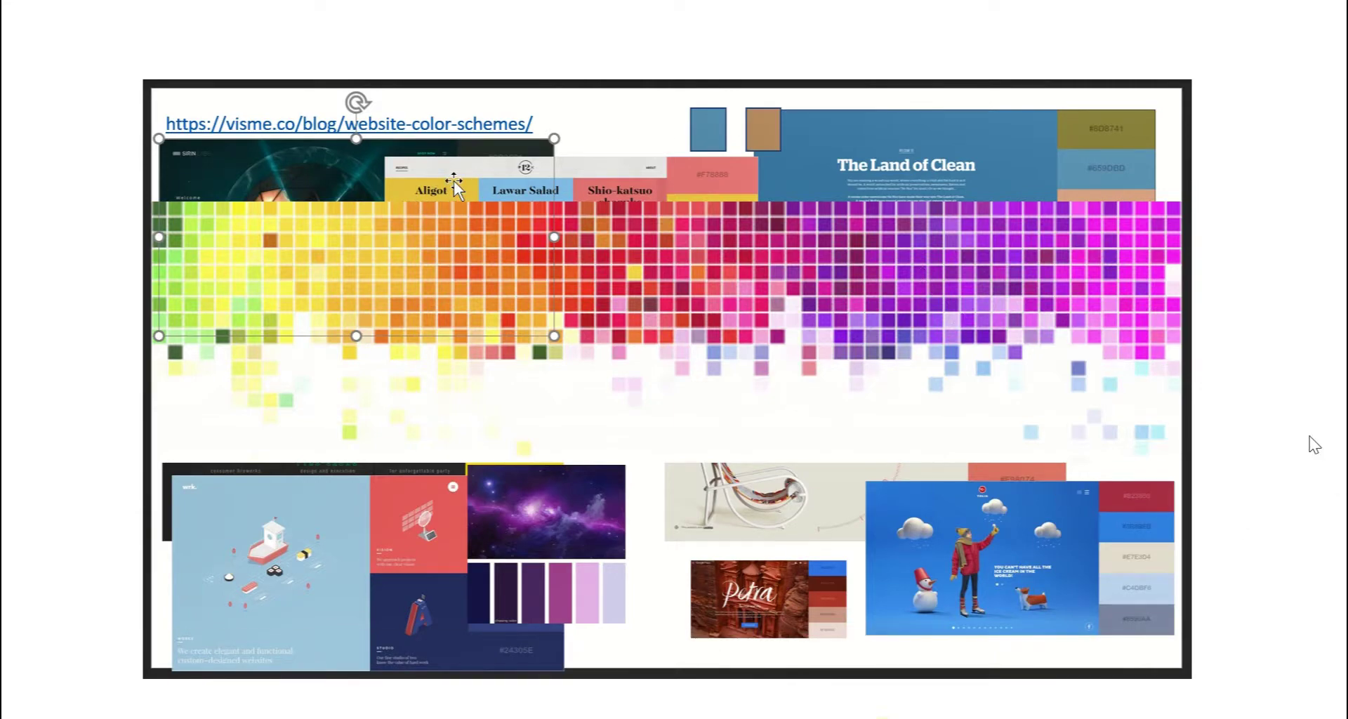
click(1277, 426)
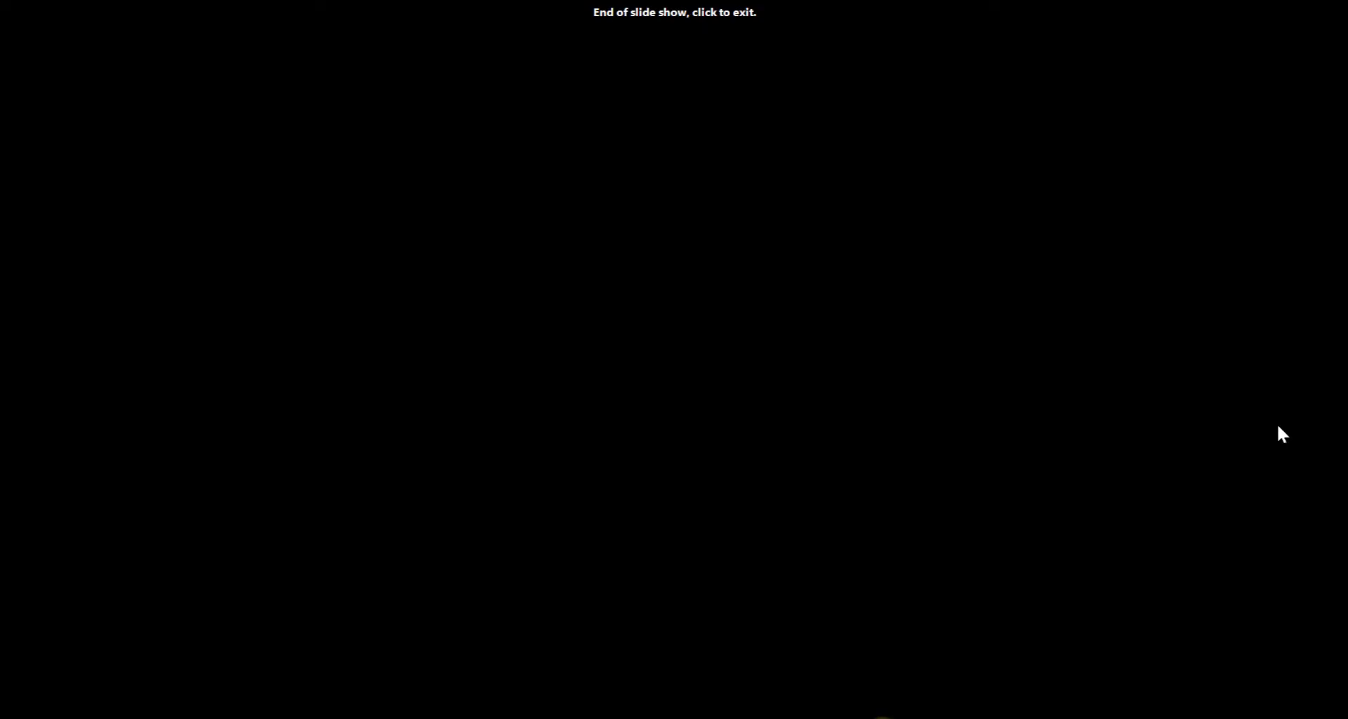
click(1278, 426)
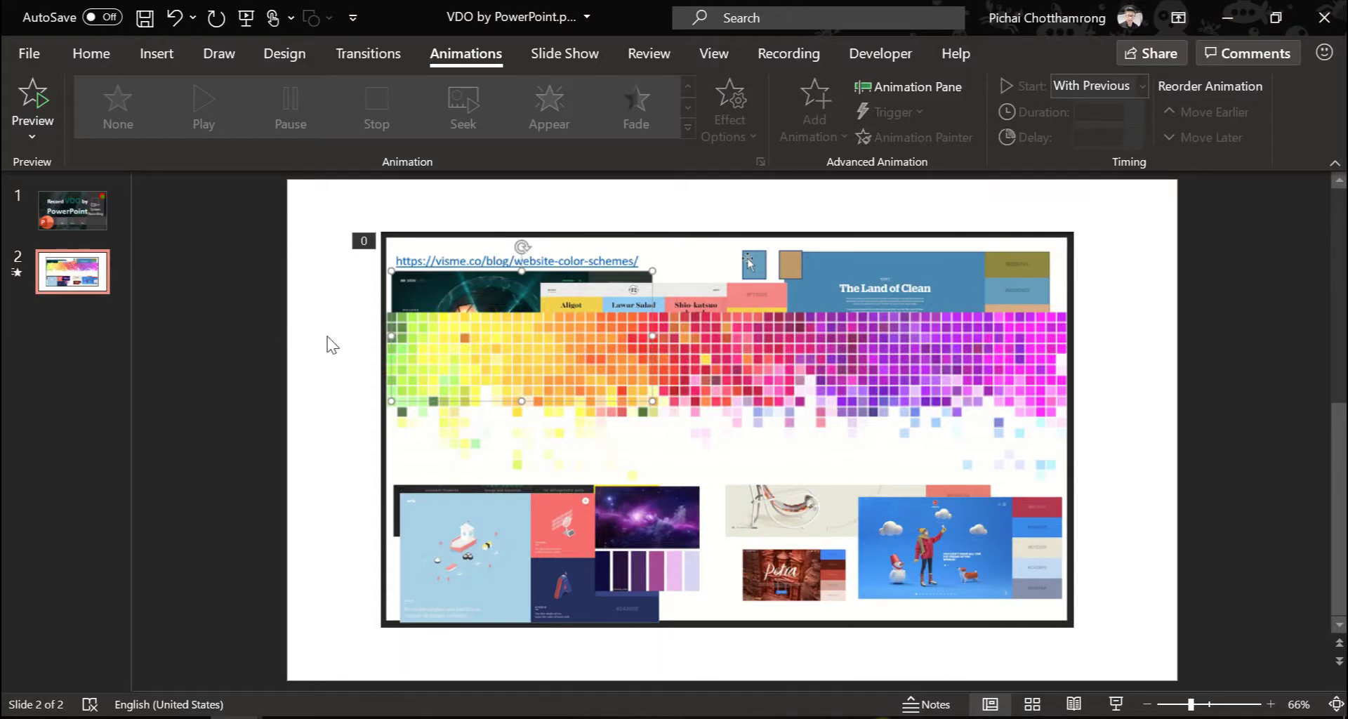
Nudge the video slightly further left on the slide and browse its available video styles
click(537, 337)
mouse_move(772, 376)
mouse_down()
mouse_move(857, 430)
mouse_move(767, 376)
mouse_up()
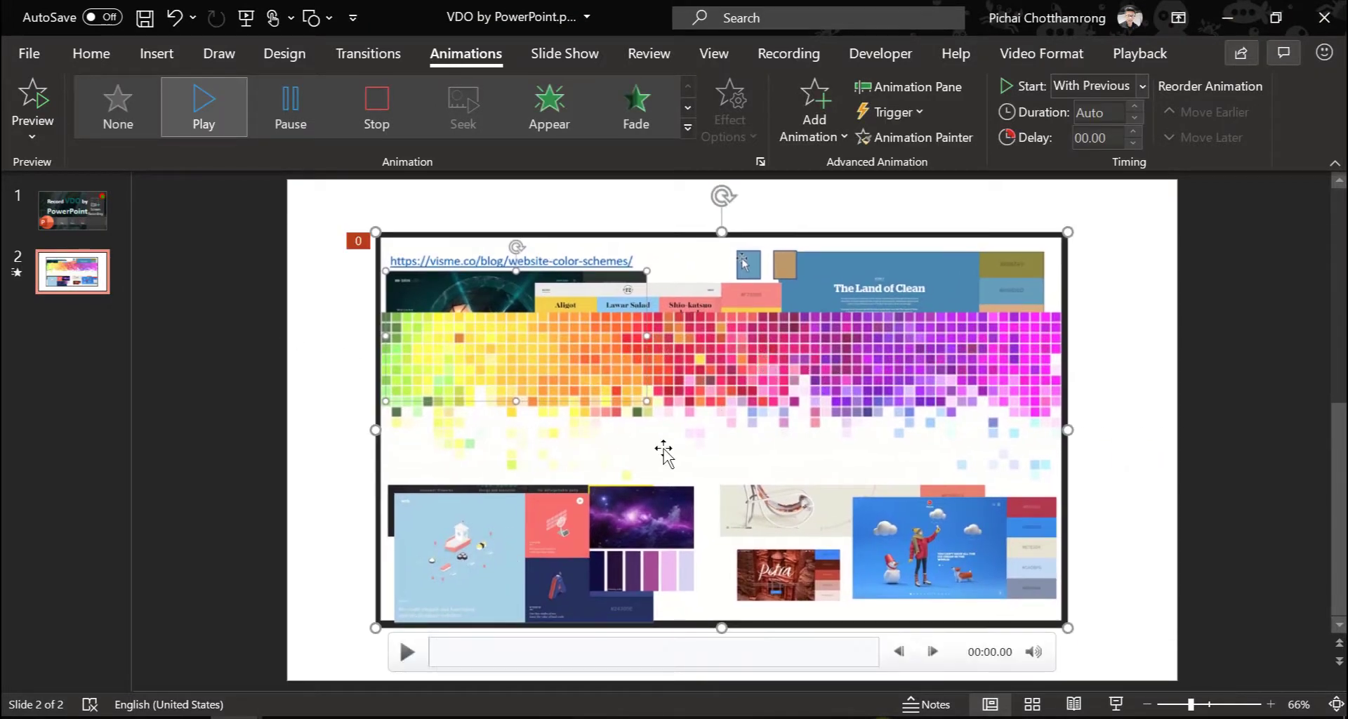
right_click(670, 357)
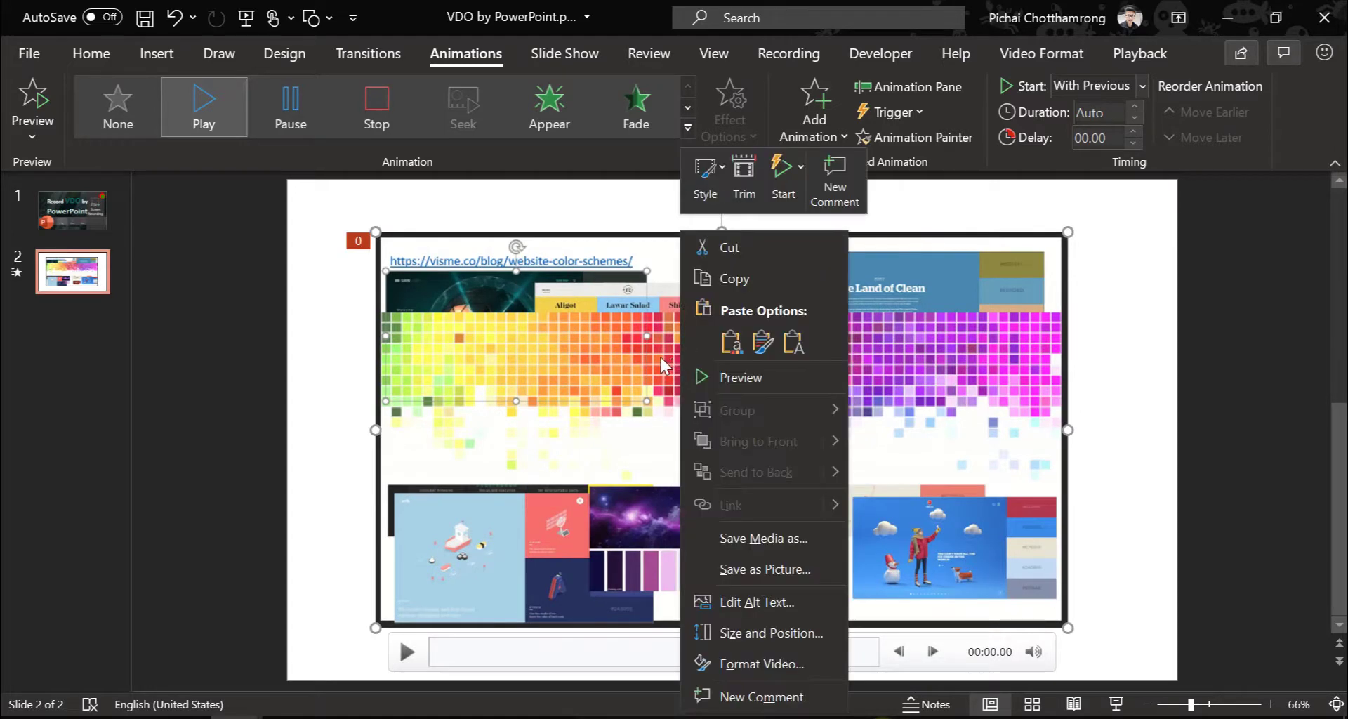
click(719, 164)
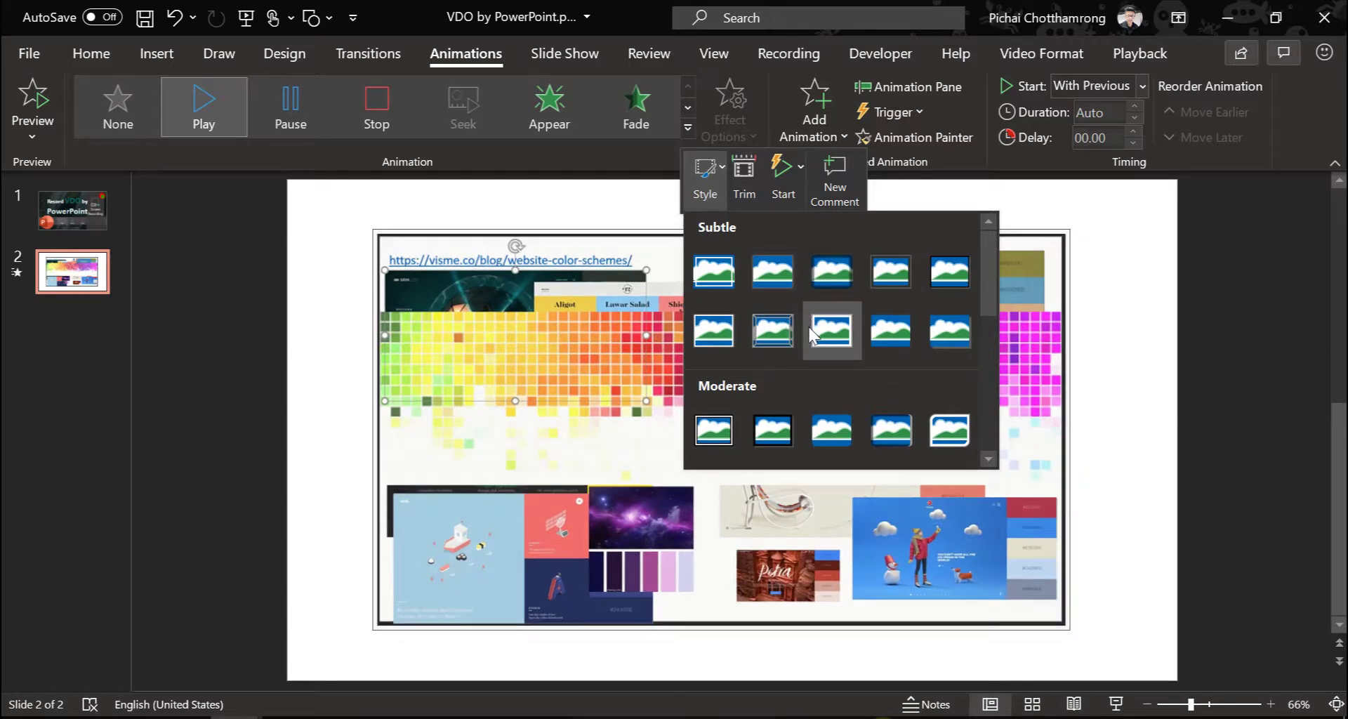
Trim the video to start at 00:28.363 and end at 00:42.663
click(745, 171)
click(676, 554)
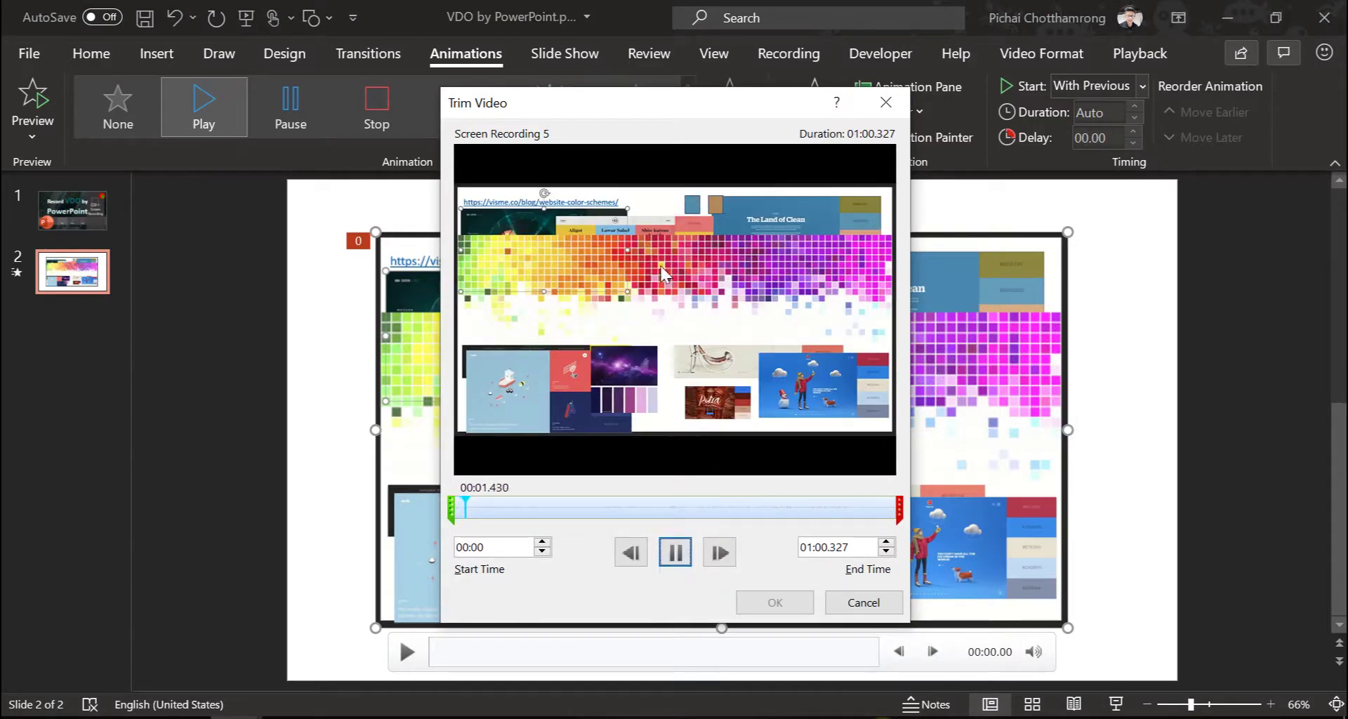
drag(450, 497, 546, 518)
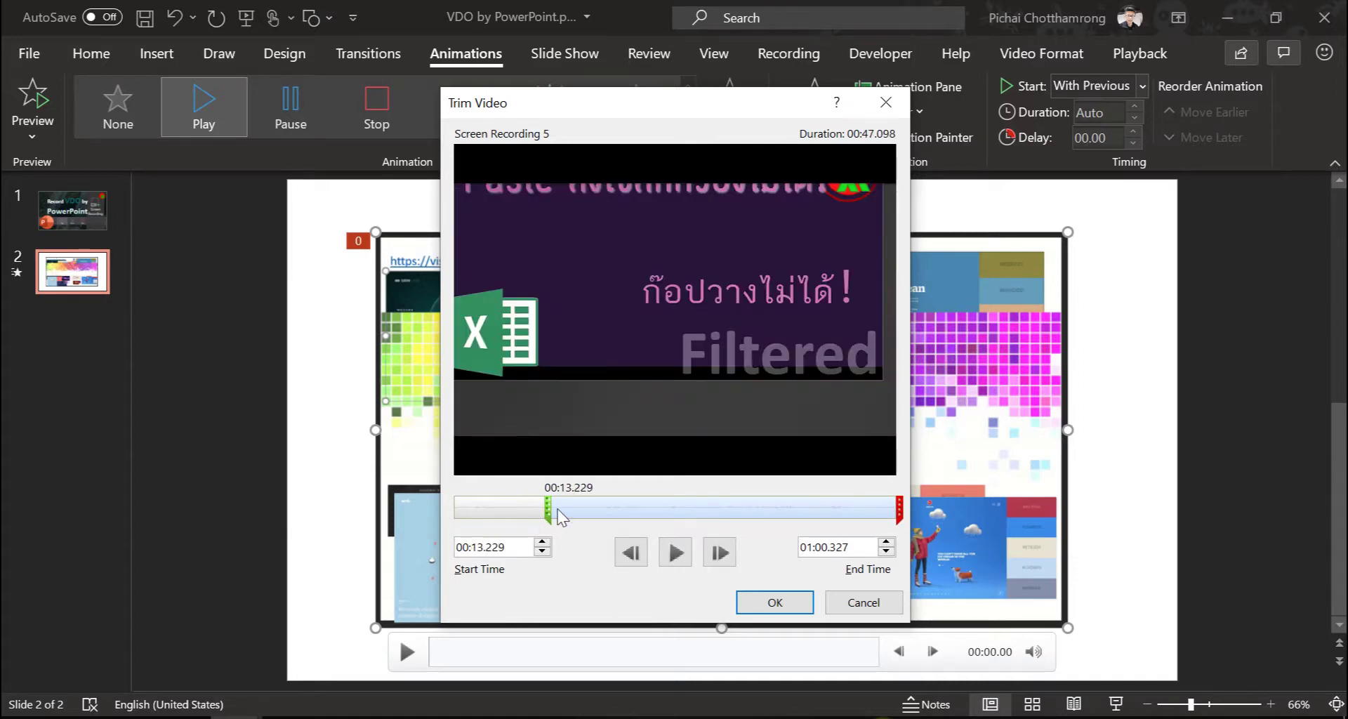
drag(548, 509, 658, 509)
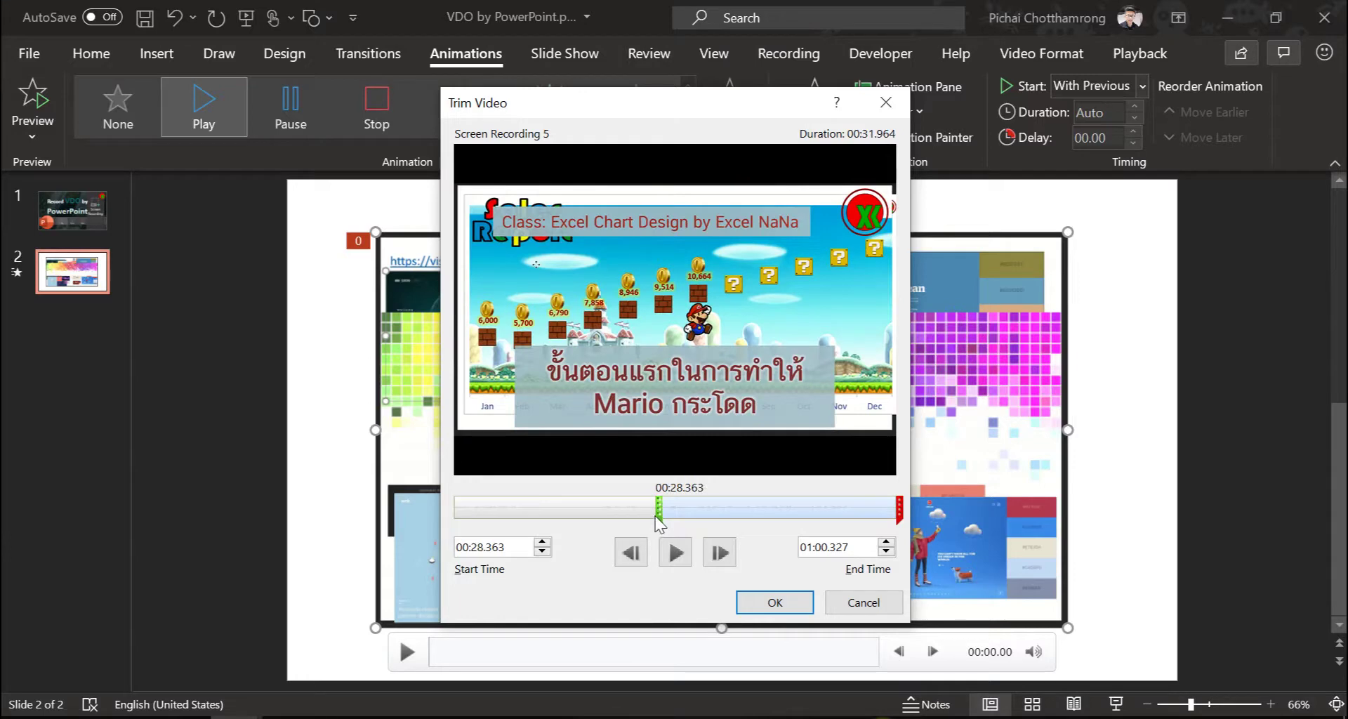
click(899, 509)
drag(838, 499, 754, 505)
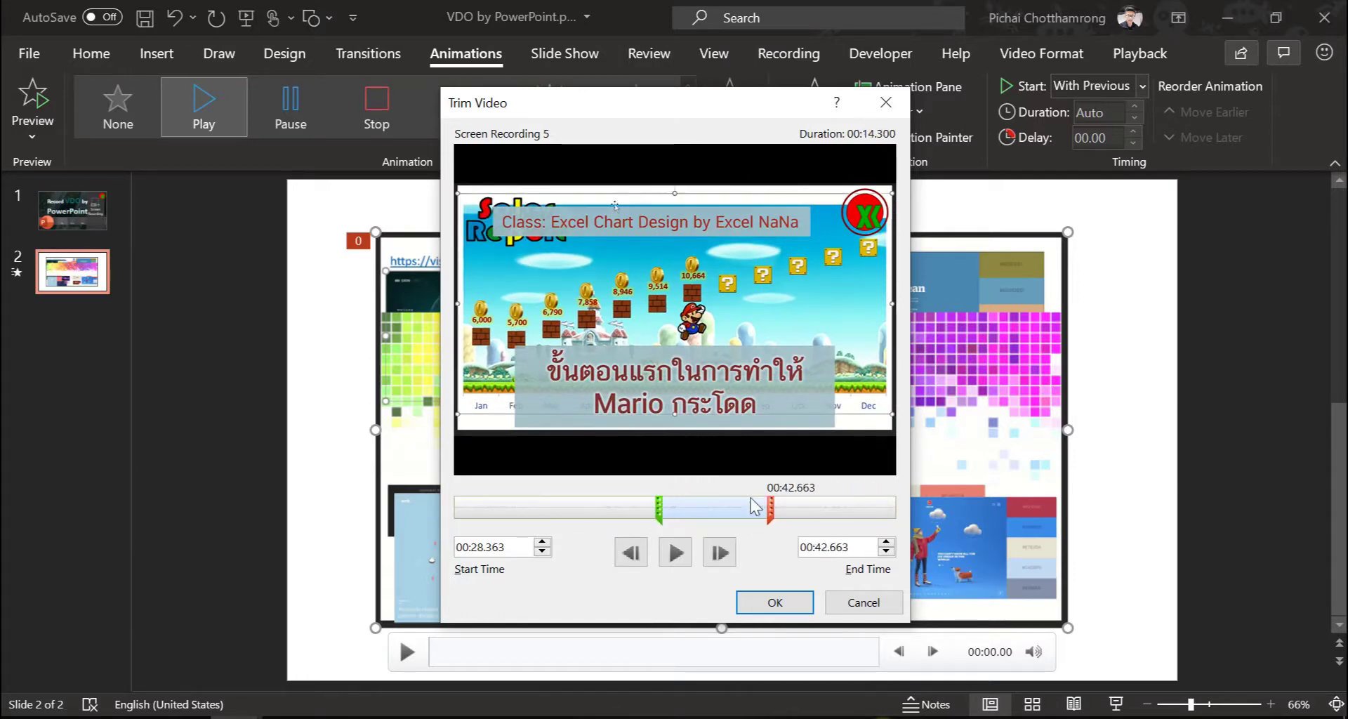
click(783, 606)
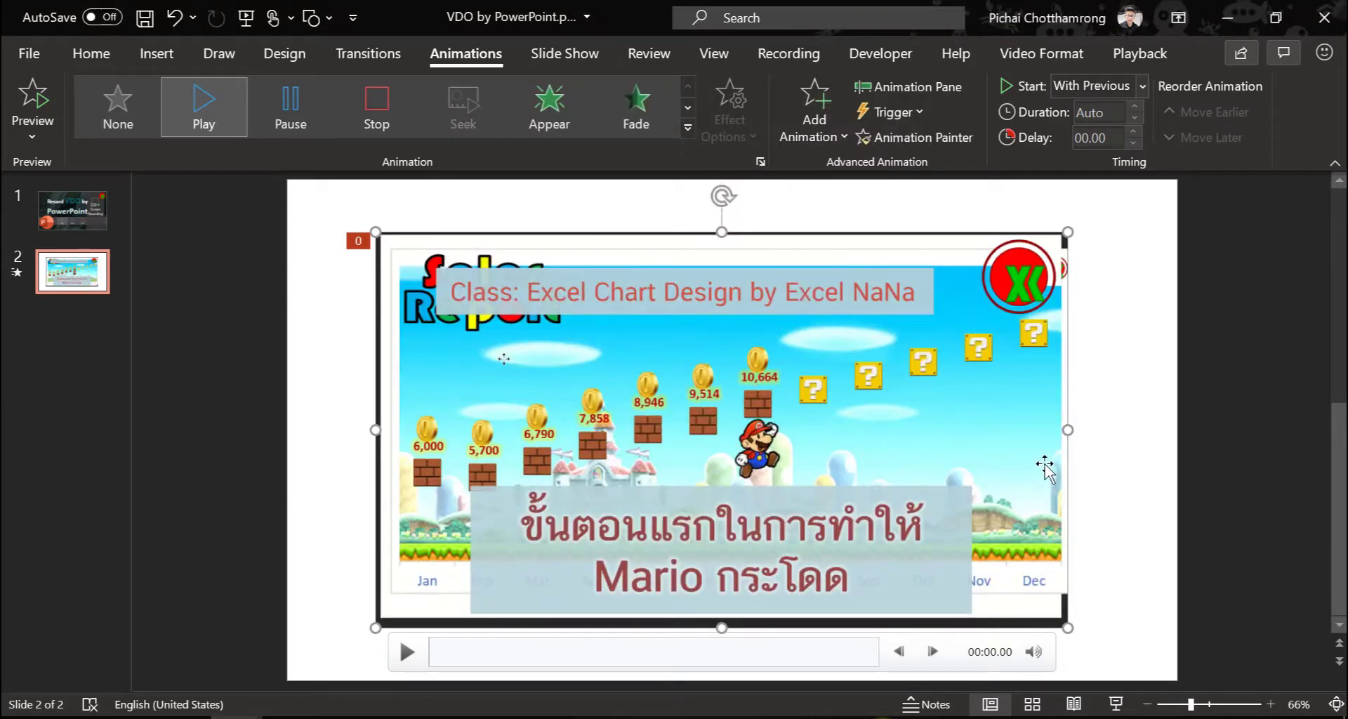
Play the start of the trimmed video on the slide and pause it
click(1108, 470)
mouse_move(581, 658)
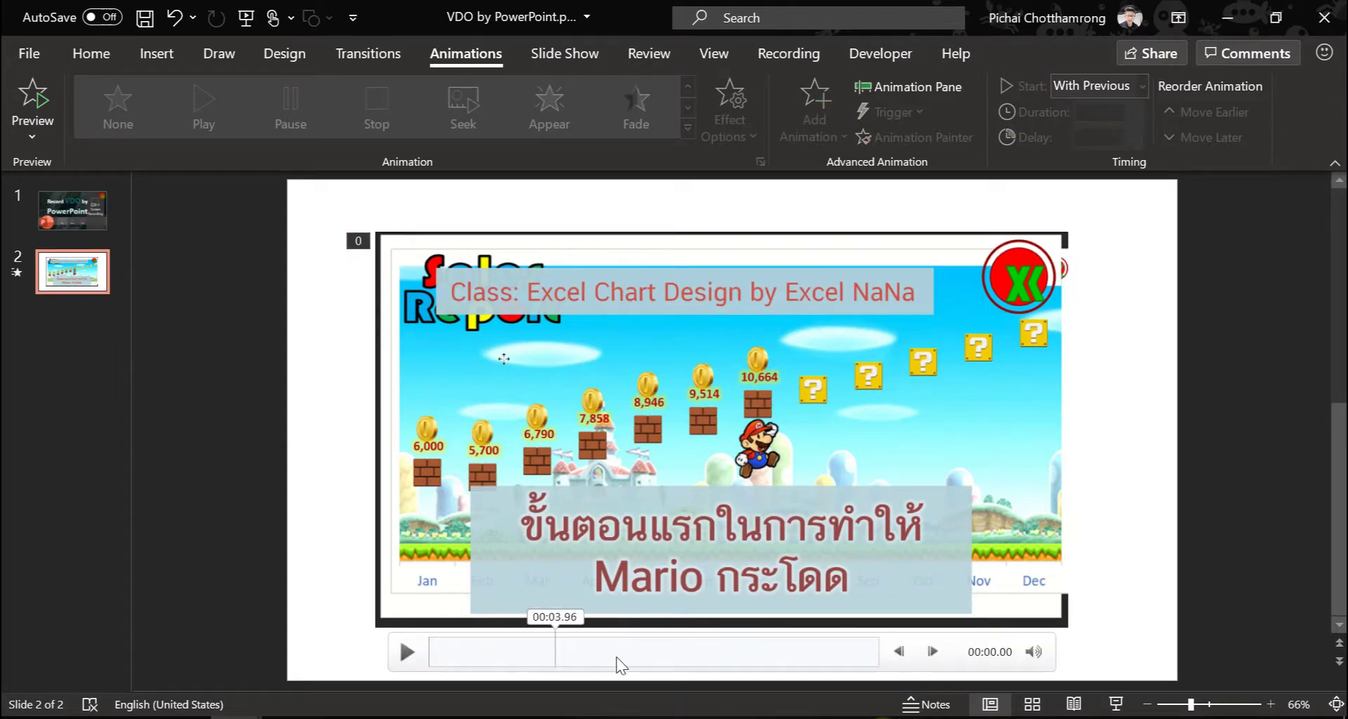
click(873, 657)
click(407, 652)
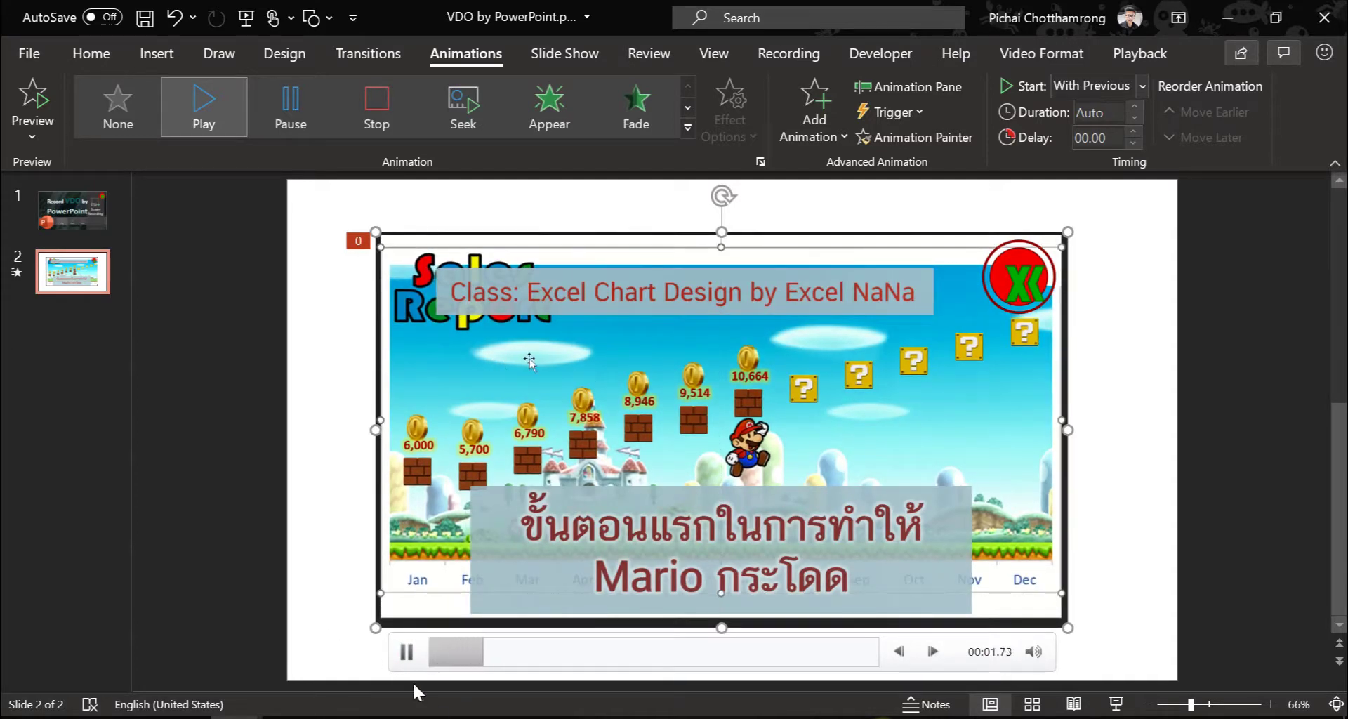
click(402, 654)
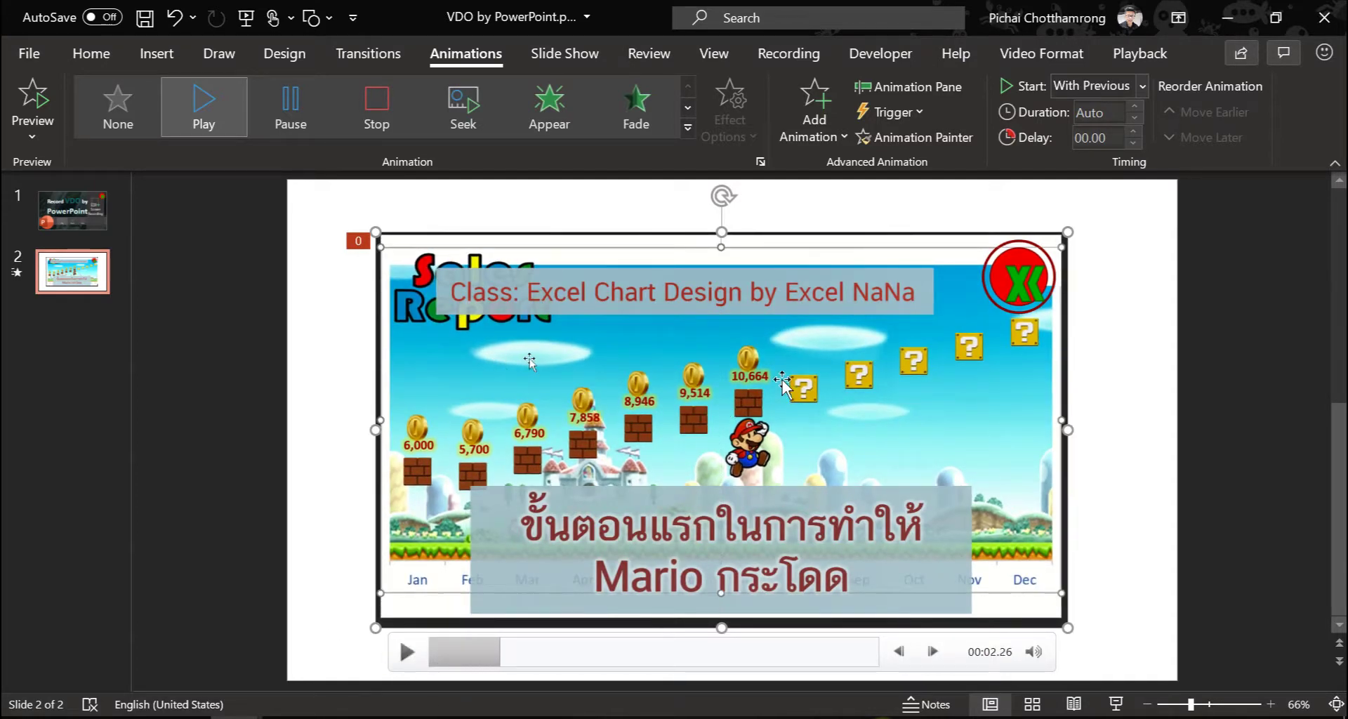
Examine the file name and file type options for saving the video as a media file, without saving it
right_click(817, 336)
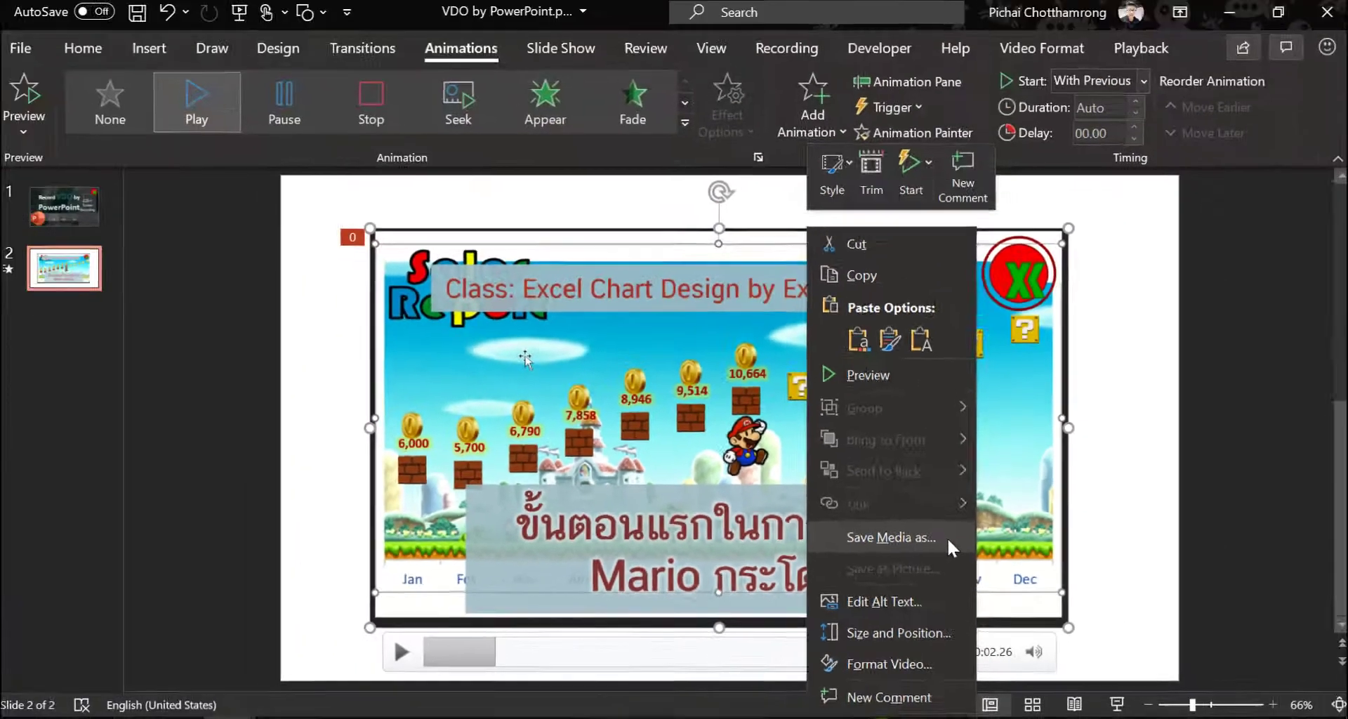
click(890, 428)
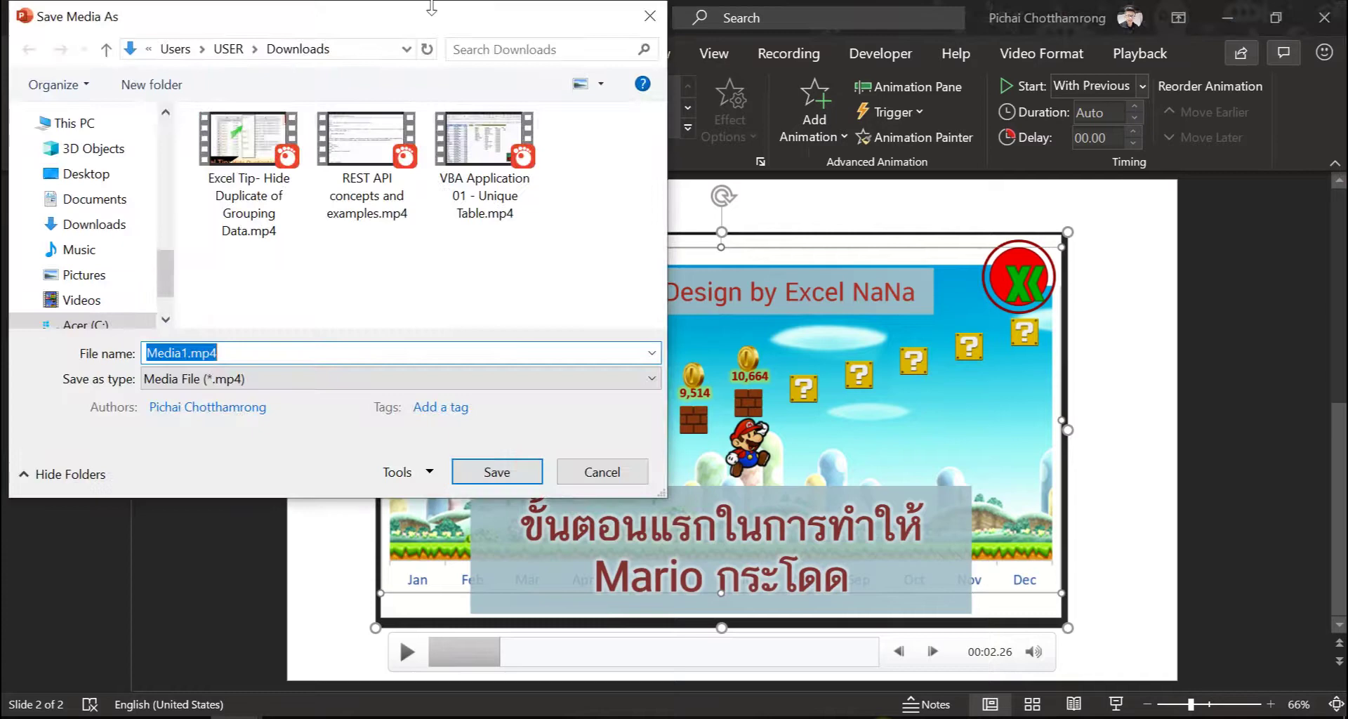
drag(445, 23, 660, 87)
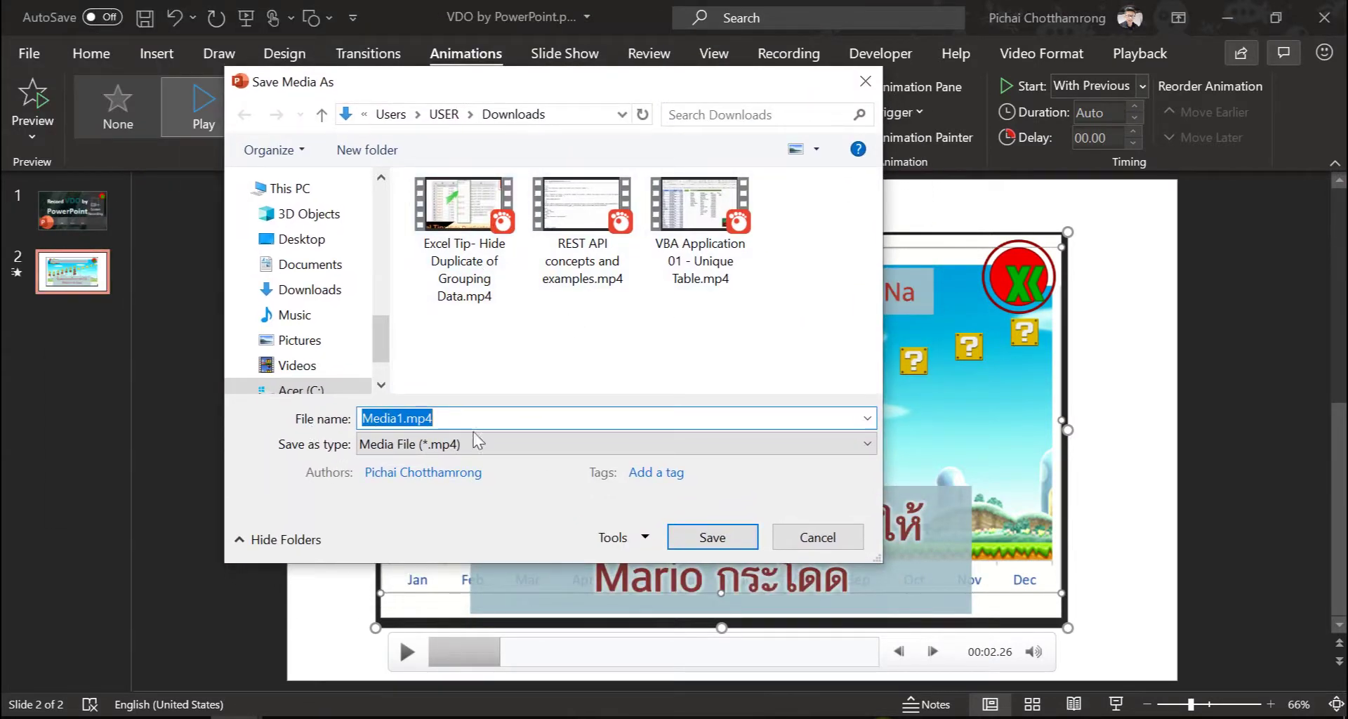
click(841, 448)
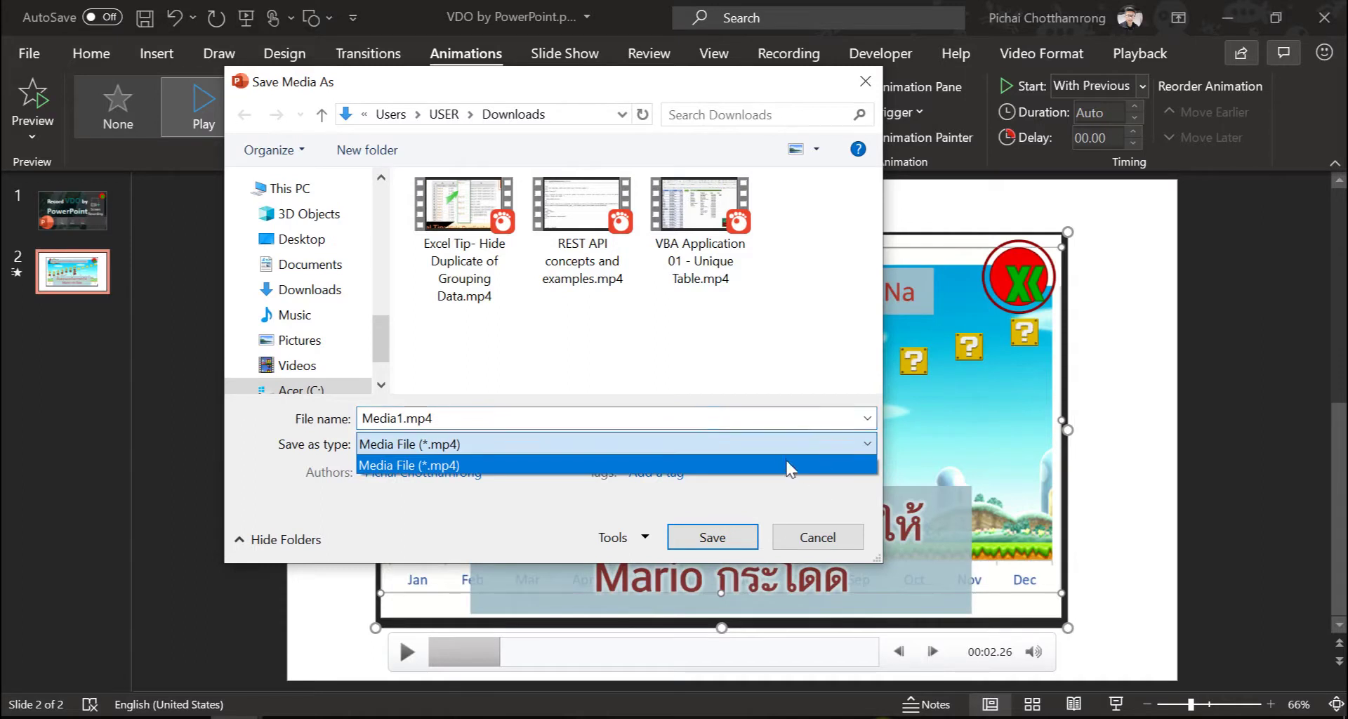
click(491, 423)
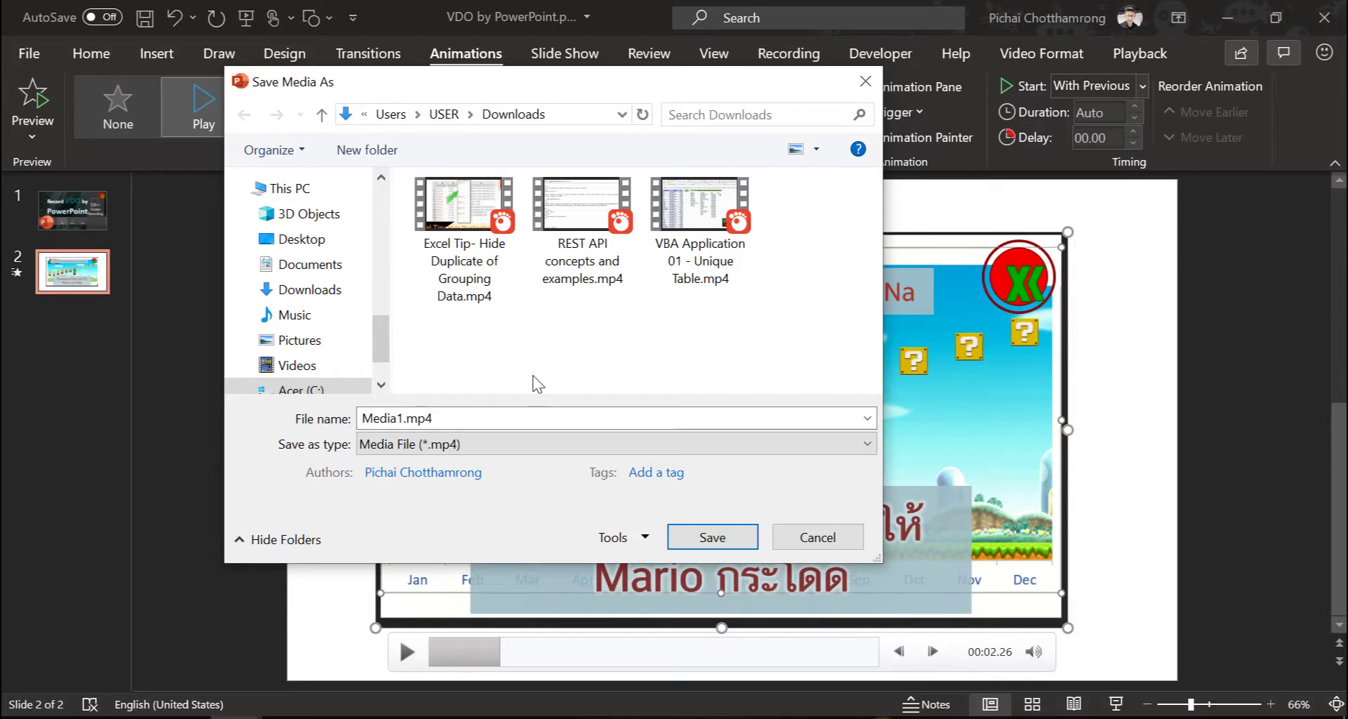
click(818, 537)
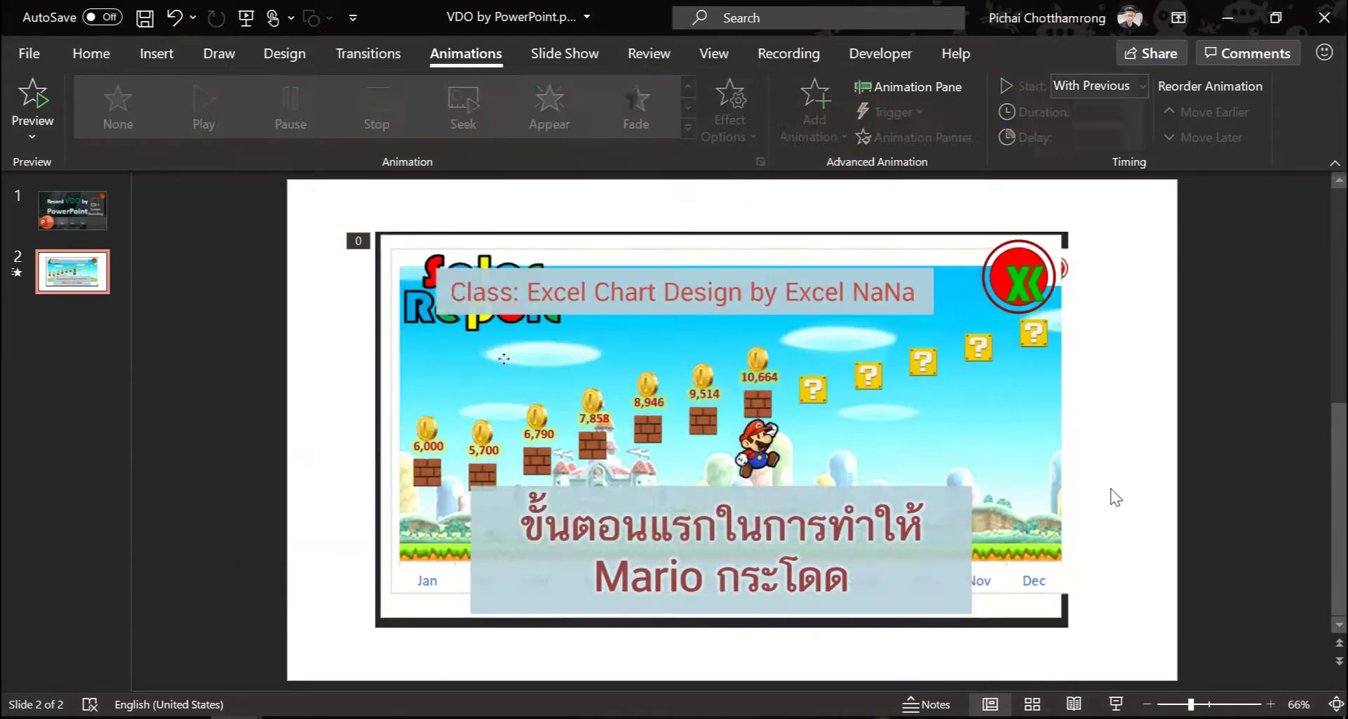
Examine the available slide size options, including Standard (4:3) and Widescreen (16:9), without changing the slide size
mouse_move(1011, 430)
click(284, 60)
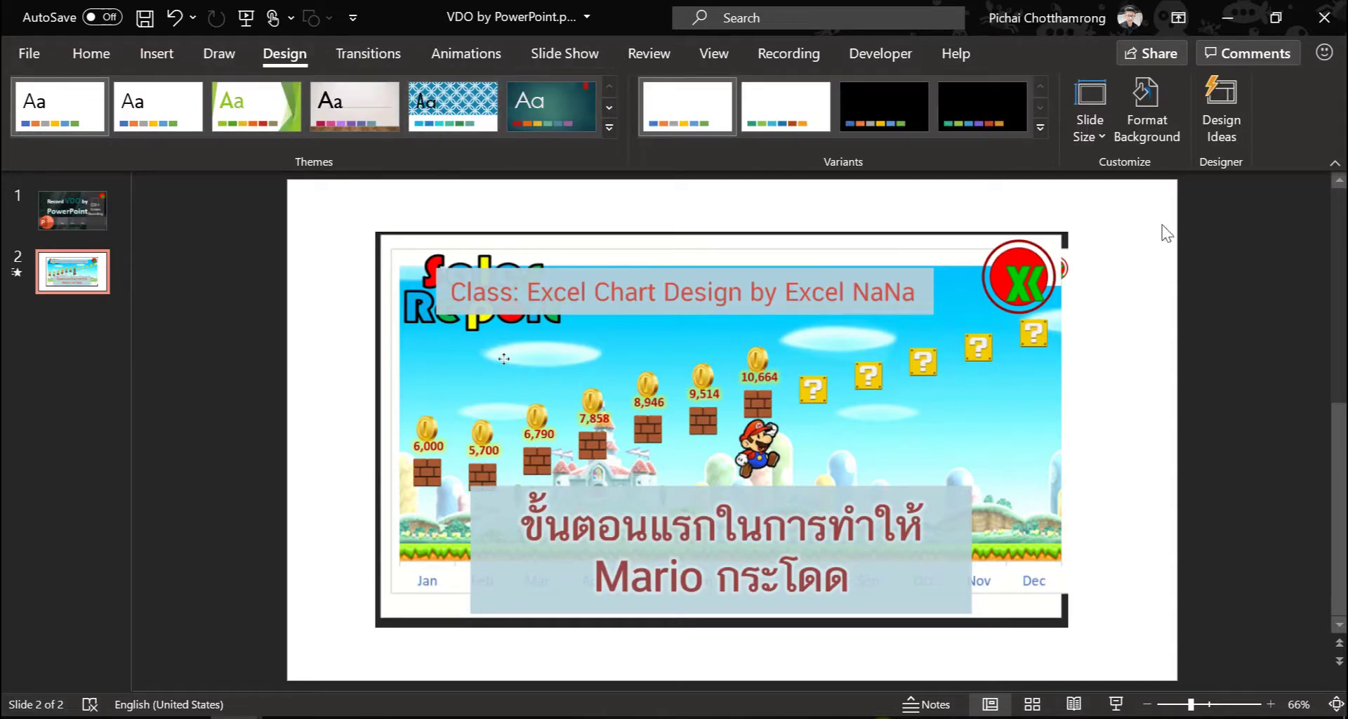
click(1099, 134)
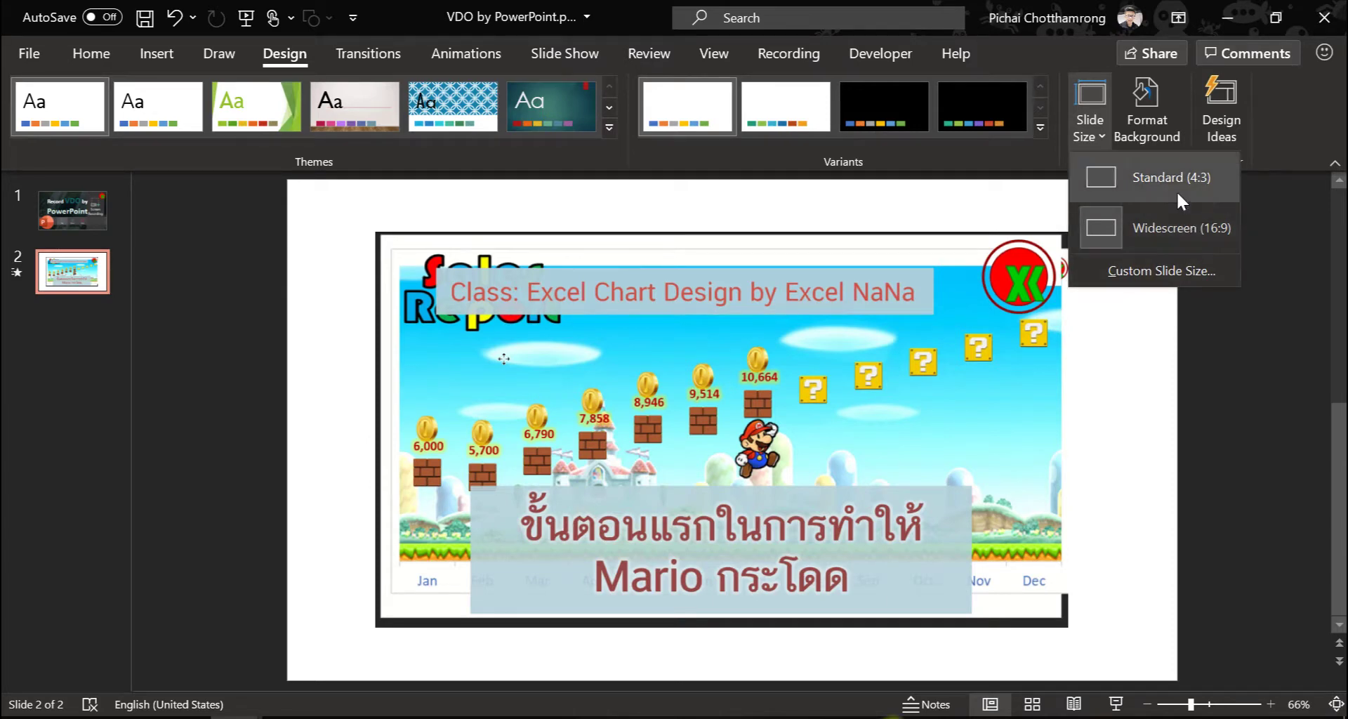
click(1131, 421)
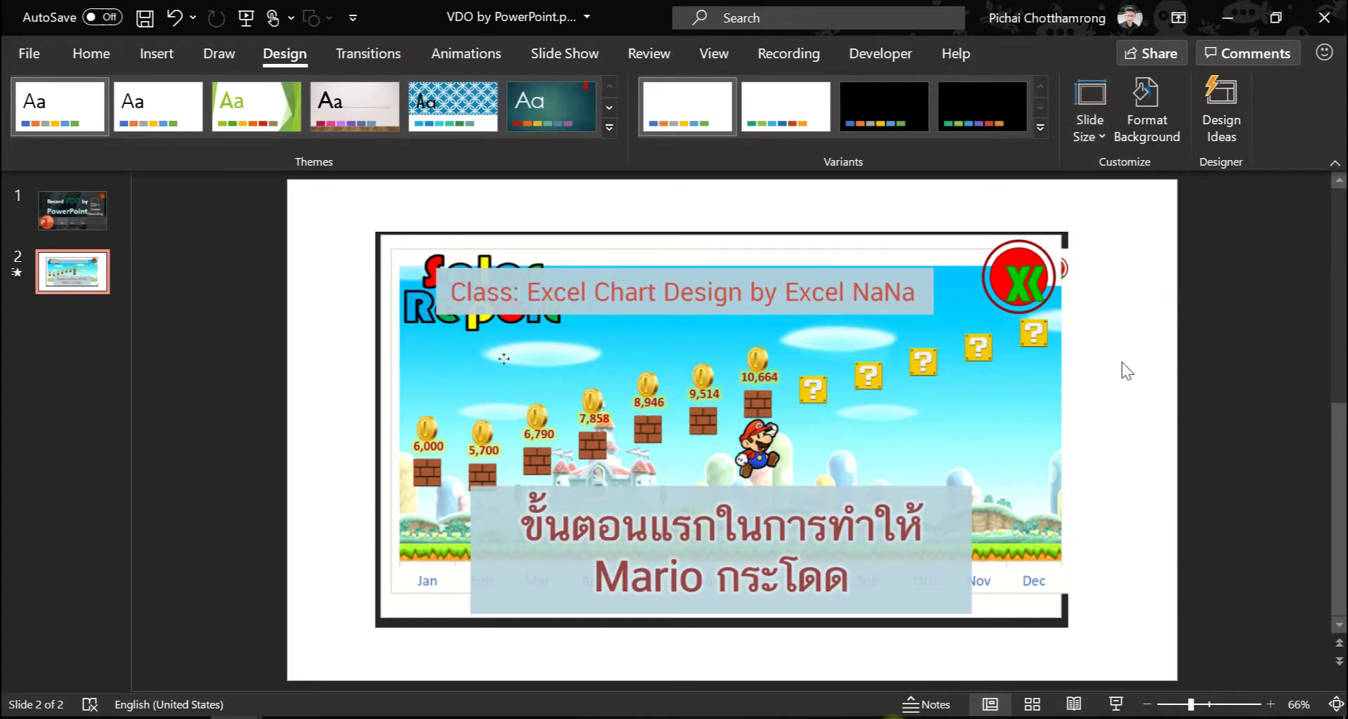
Choose MPEG-4 Video (*.mp4) as the file type for saving a copy of the presentation, and return to the slide without saving
mouse_move(639, 381)
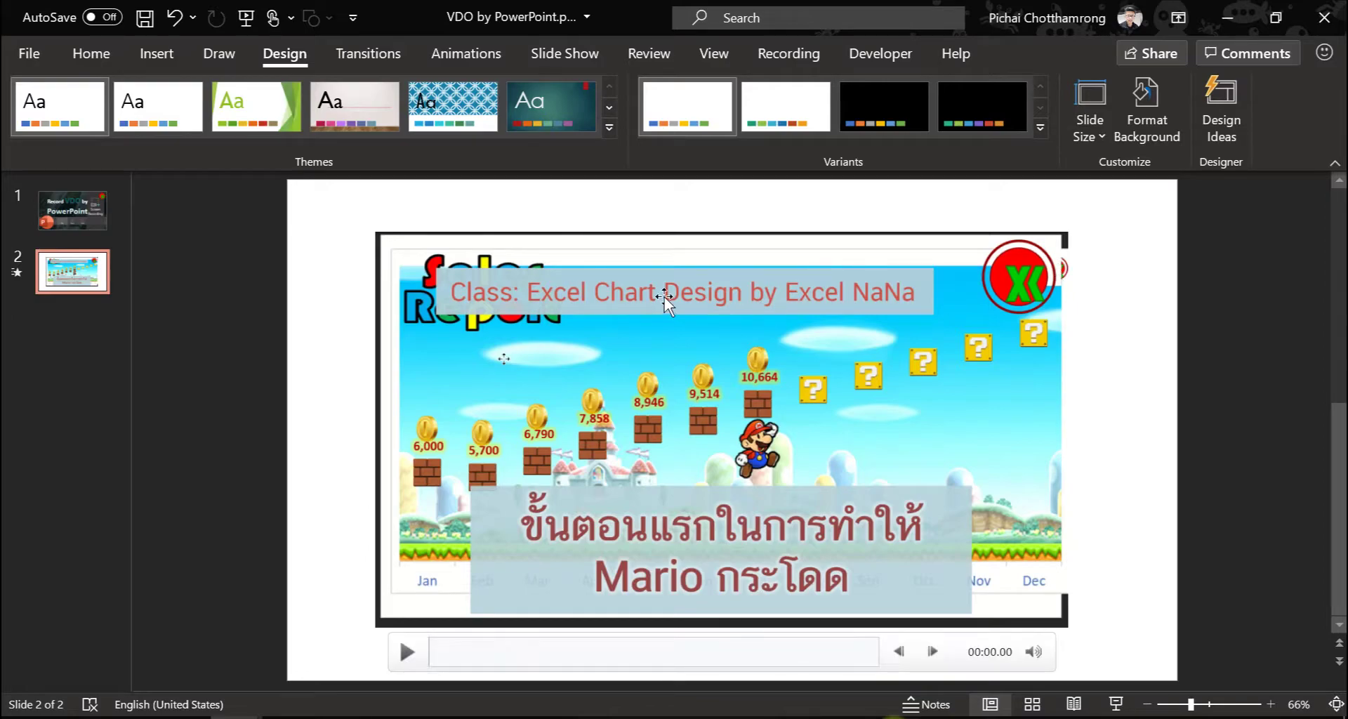
click(29, 53)
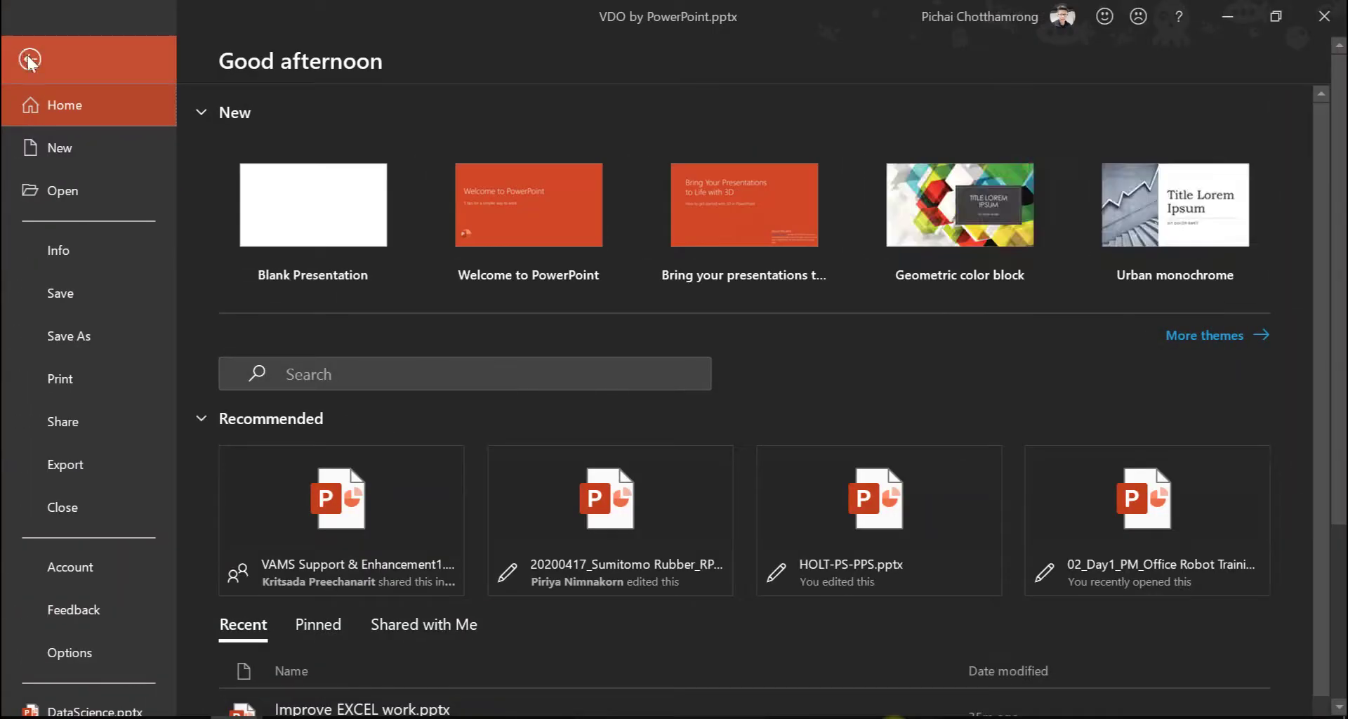
click(110, 338)
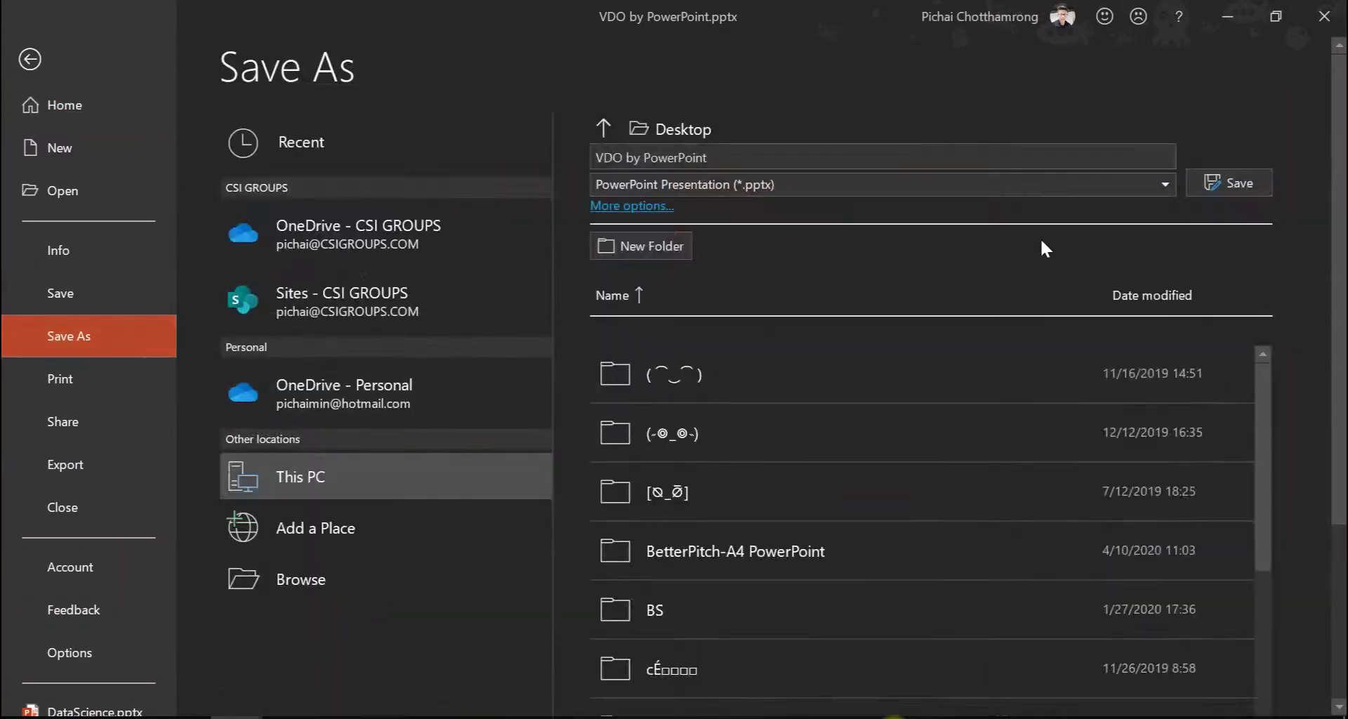
click(1153, 196)
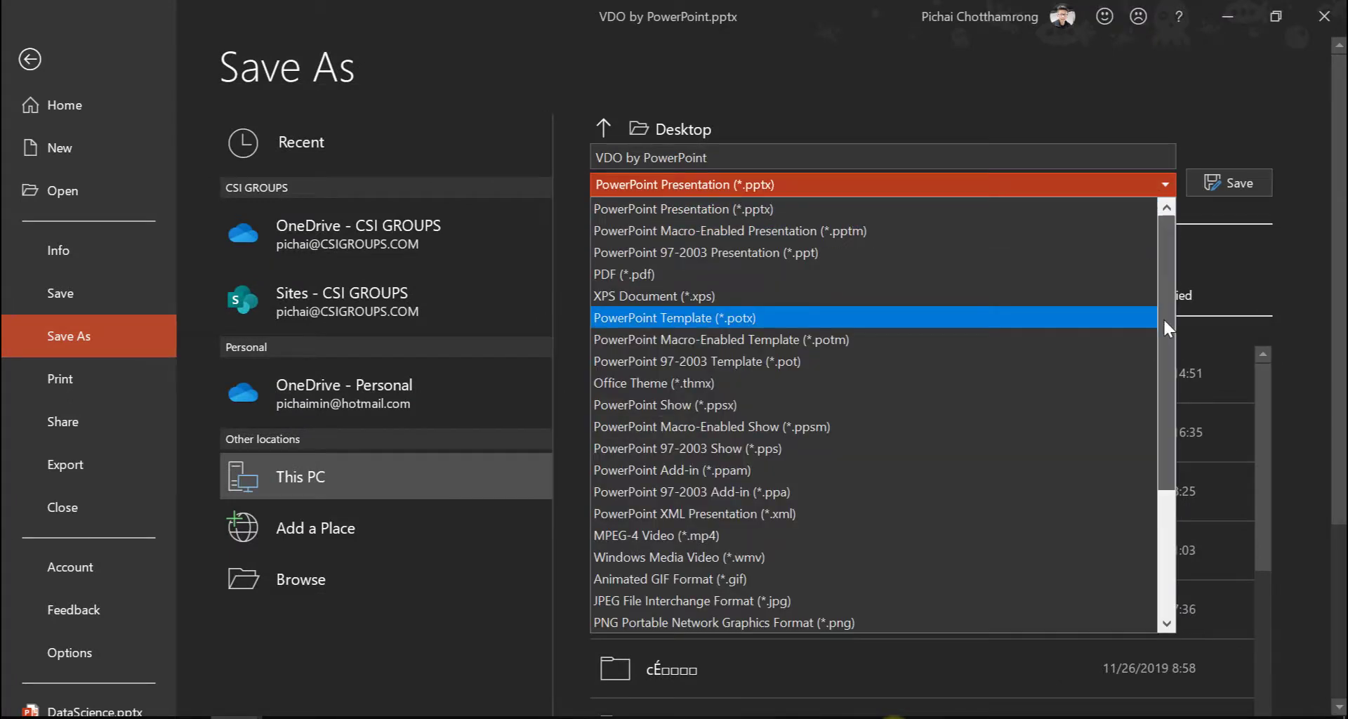
drag(1163, 318, 1193, 460)
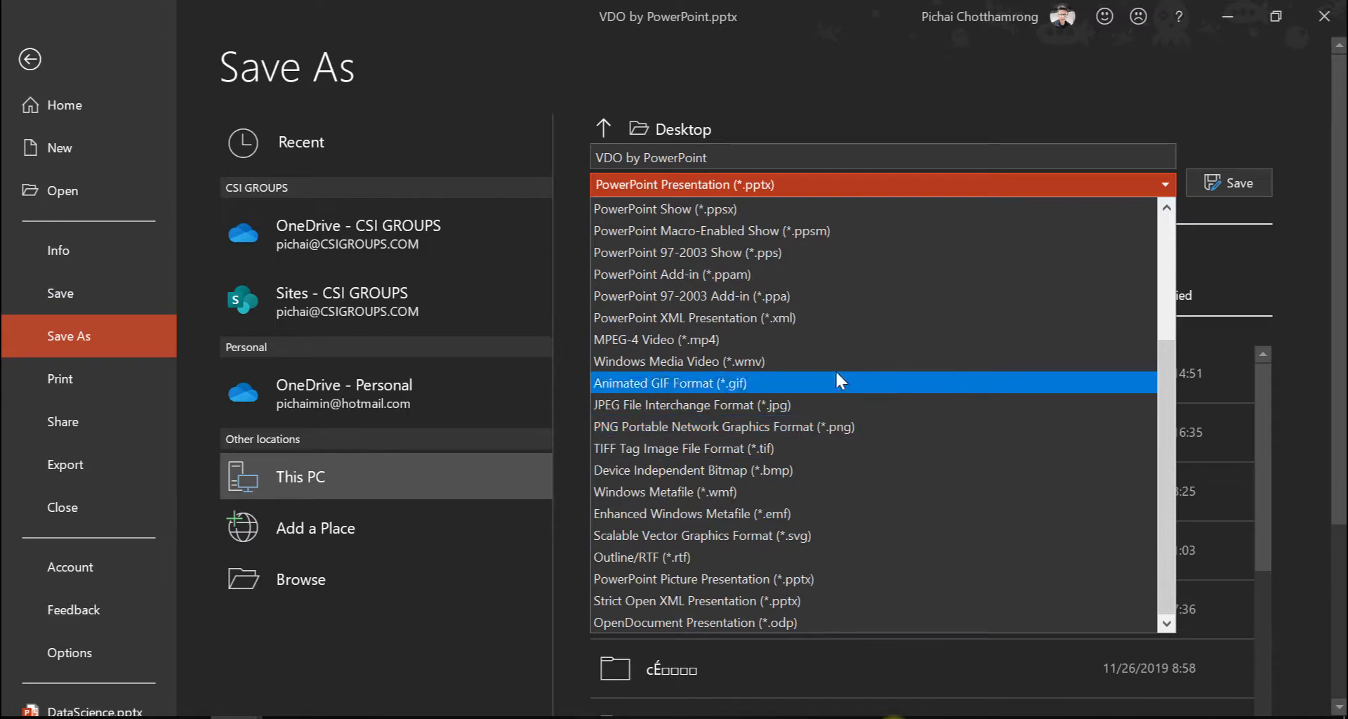
click(734, 340)
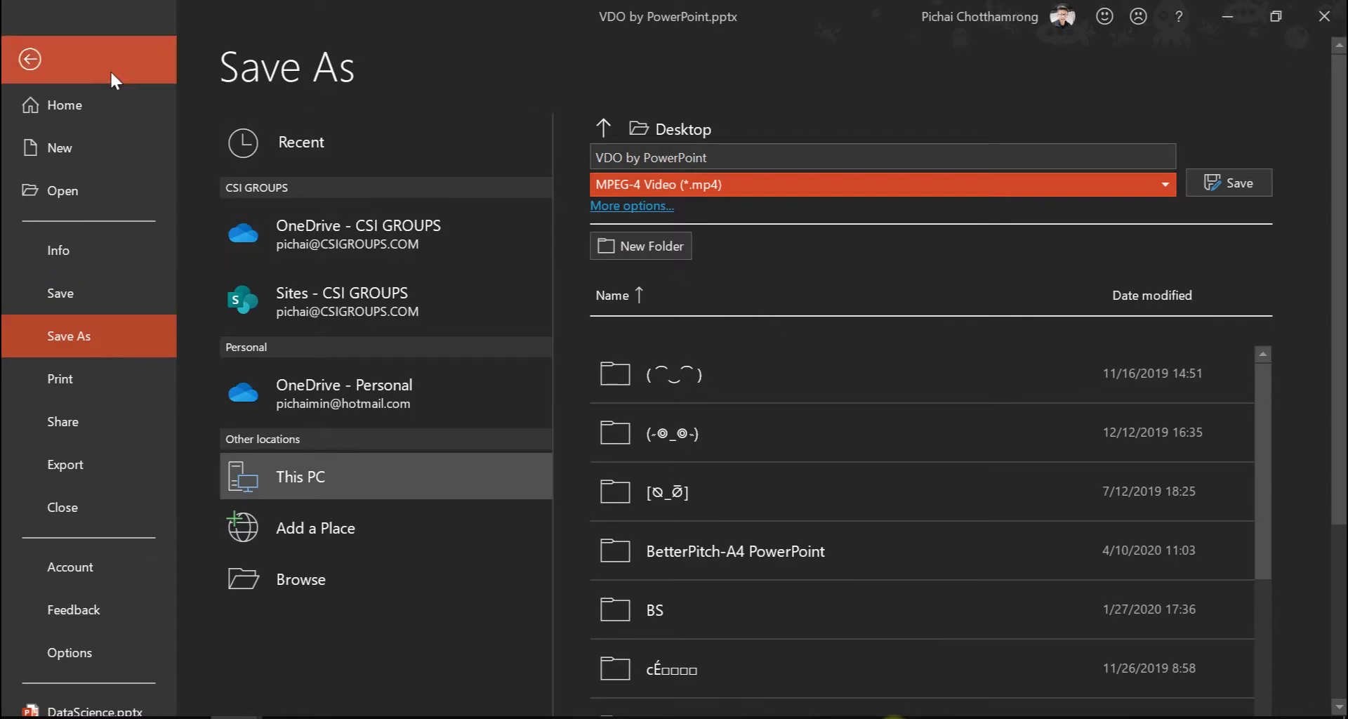
click(49, 61)
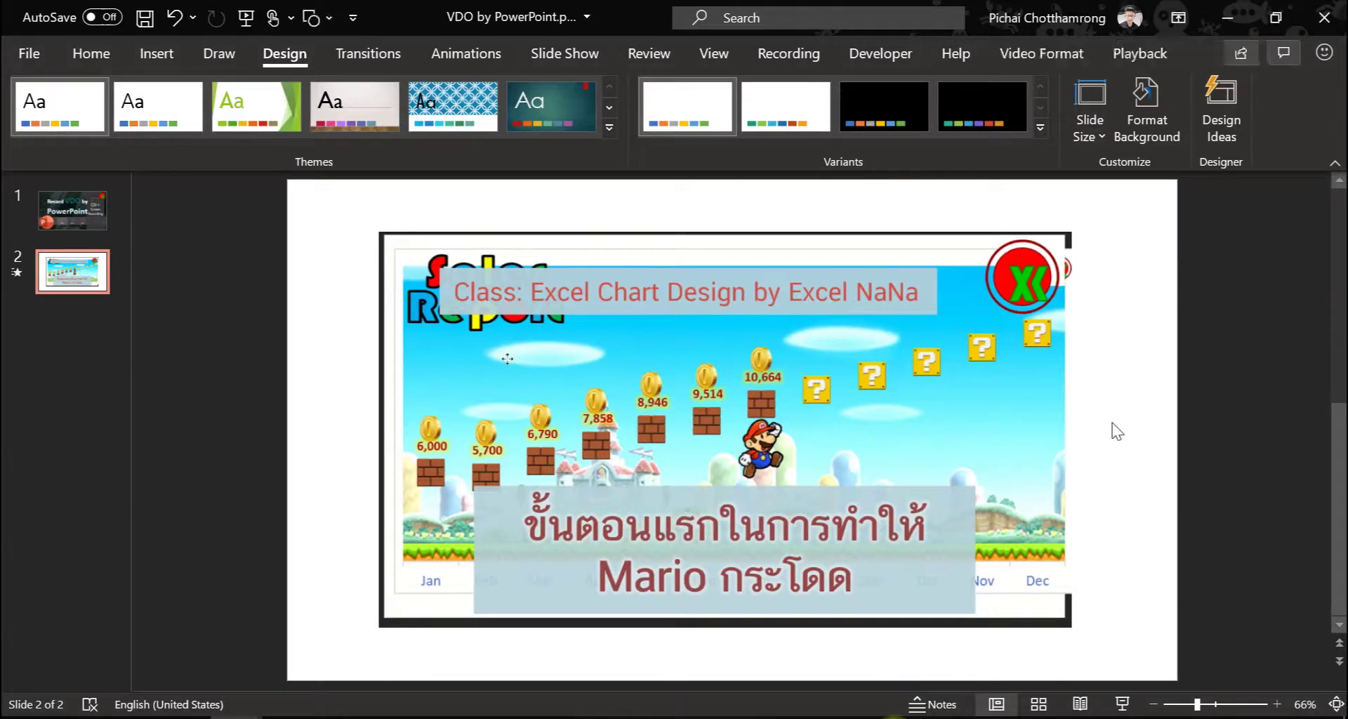